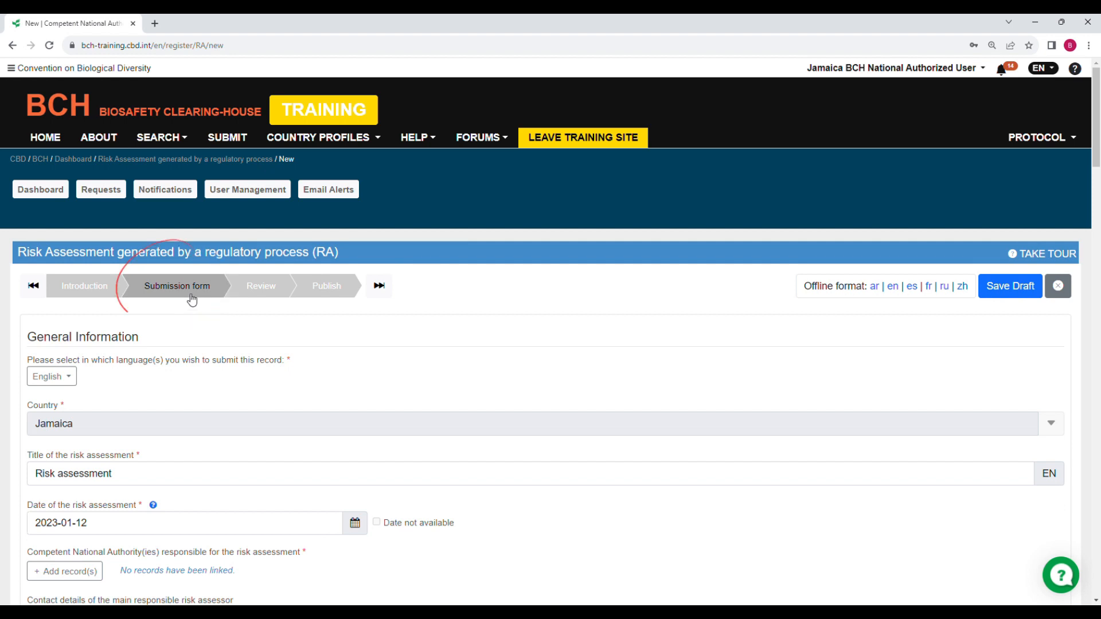
scroll(197, 303, down, 1)
scroll(197, 304, down, 4)
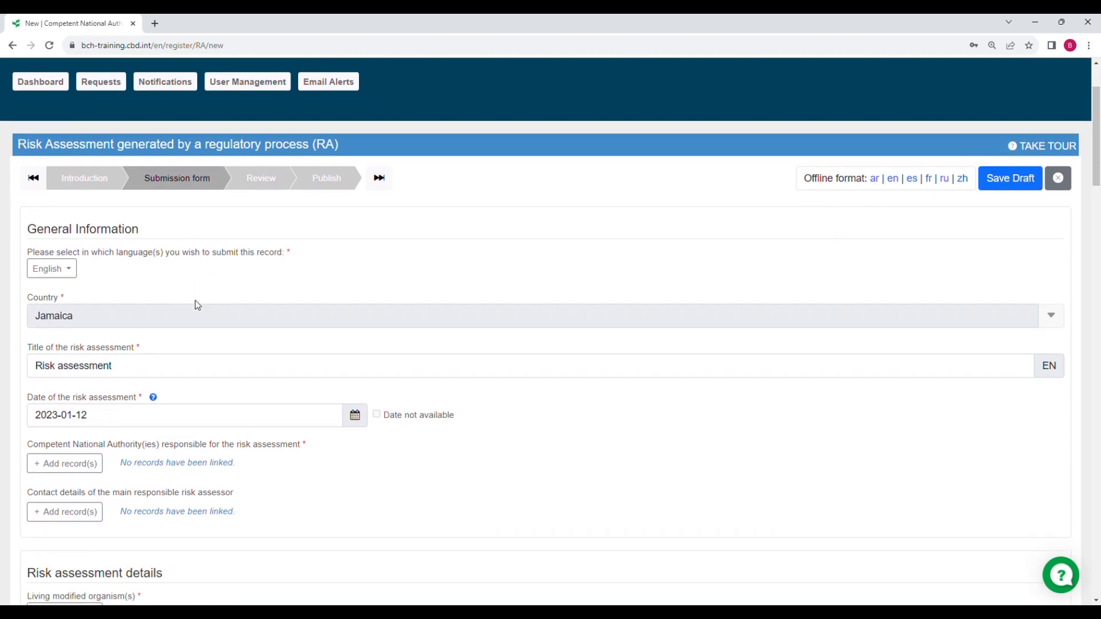
scroll(197, 305, down, 1)
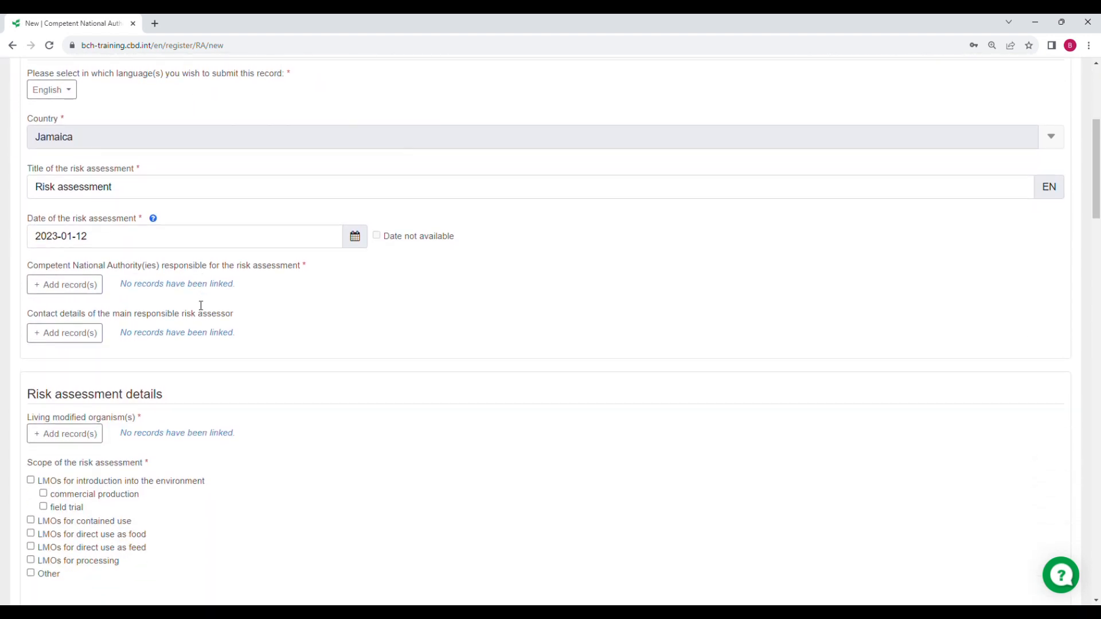
scroll(197, 305, up, 1)
scroll(197, 306, up, 1)
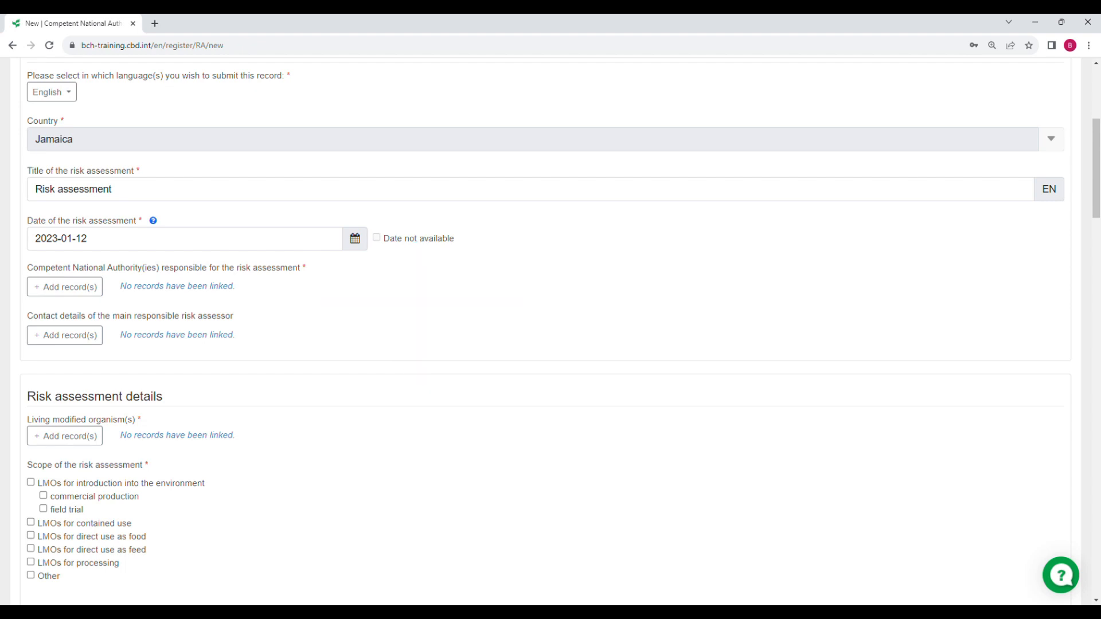
Open the published authority records list and try the own-records filter and table view
click(73, 290)
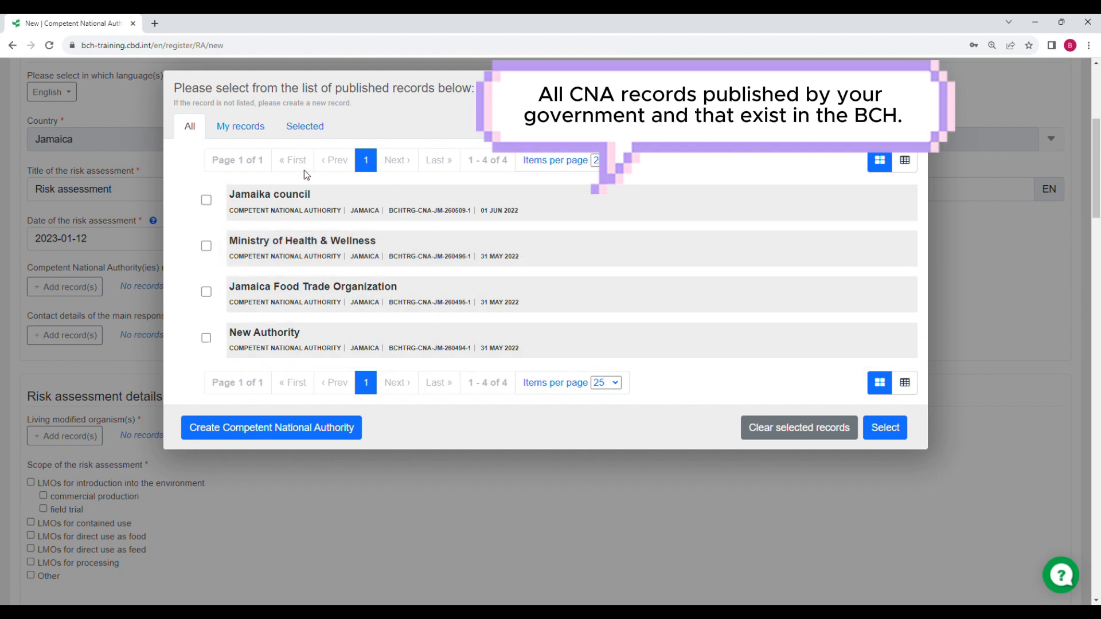
click(257, 139)
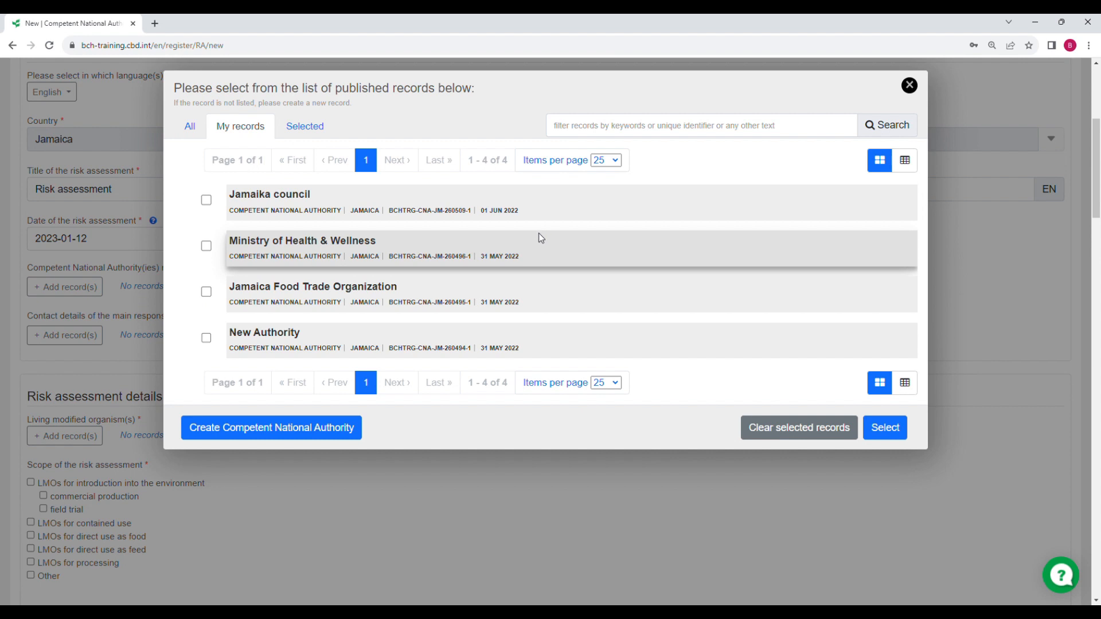
click(191, 126)
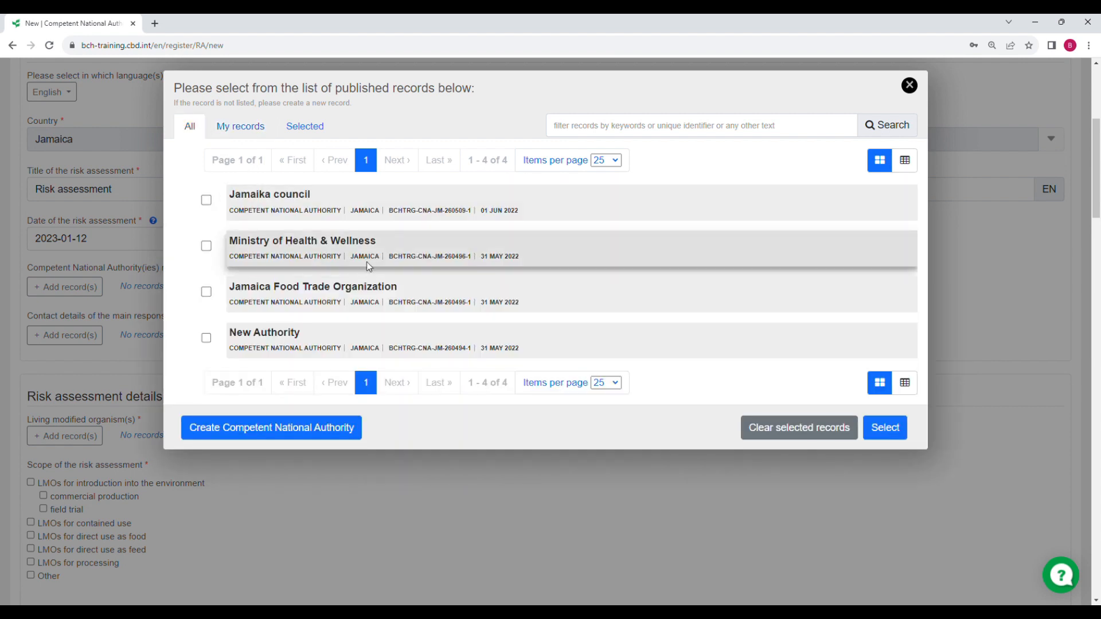
click(907, 174)
click(880, 163)
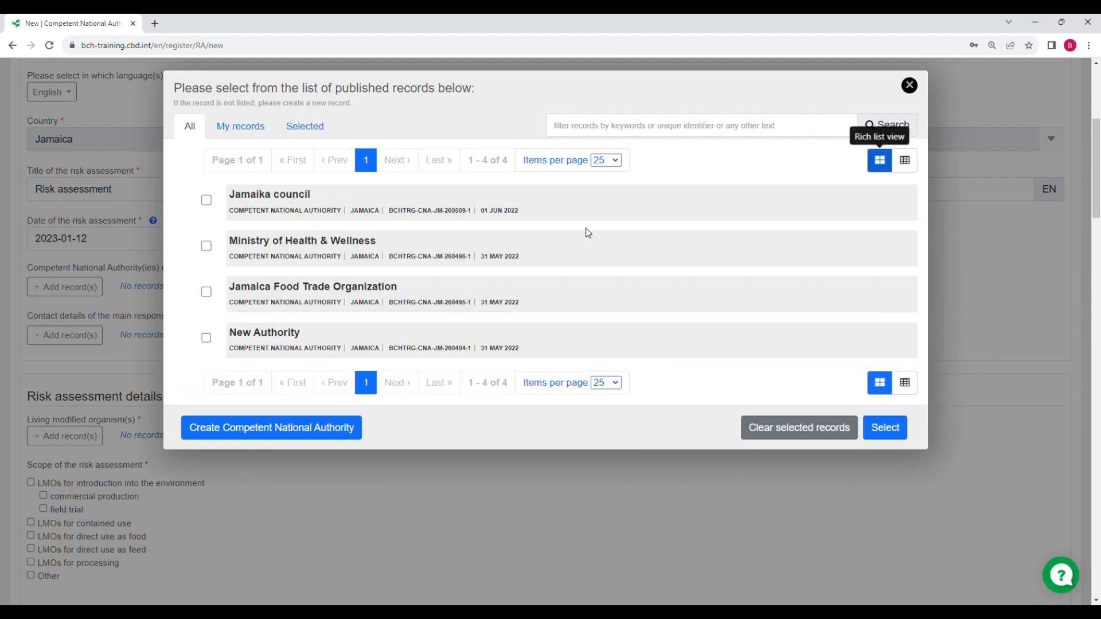
Filter the records by 'ministry', inspect and tick the Ministry of Health & Wellness record
click(561, 135)
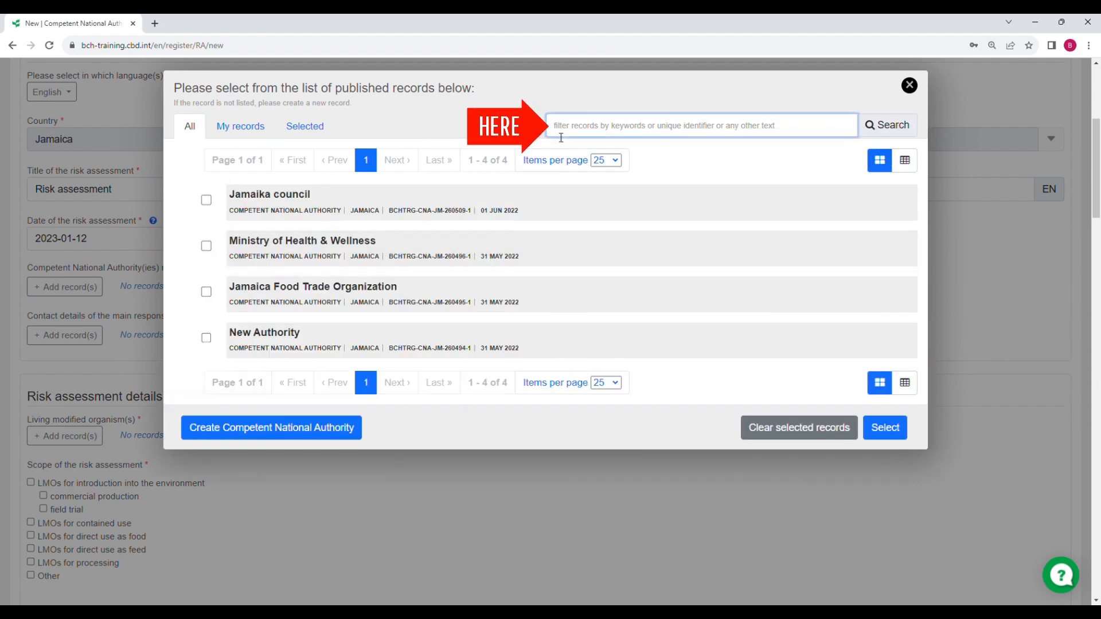
text(mini)
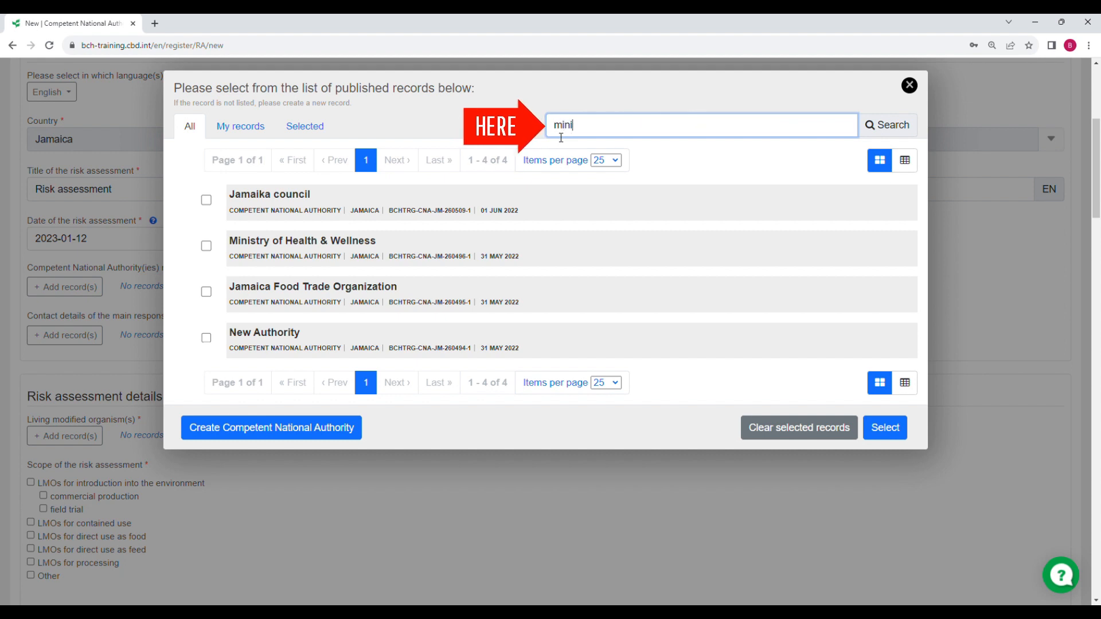
text(stry)
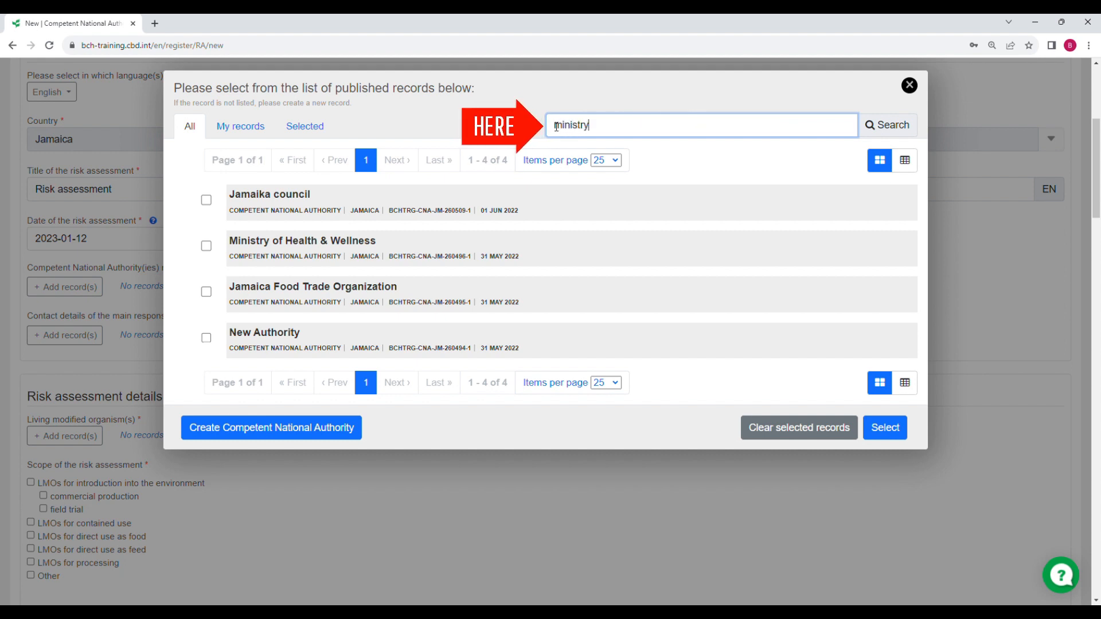
click(905, 132)
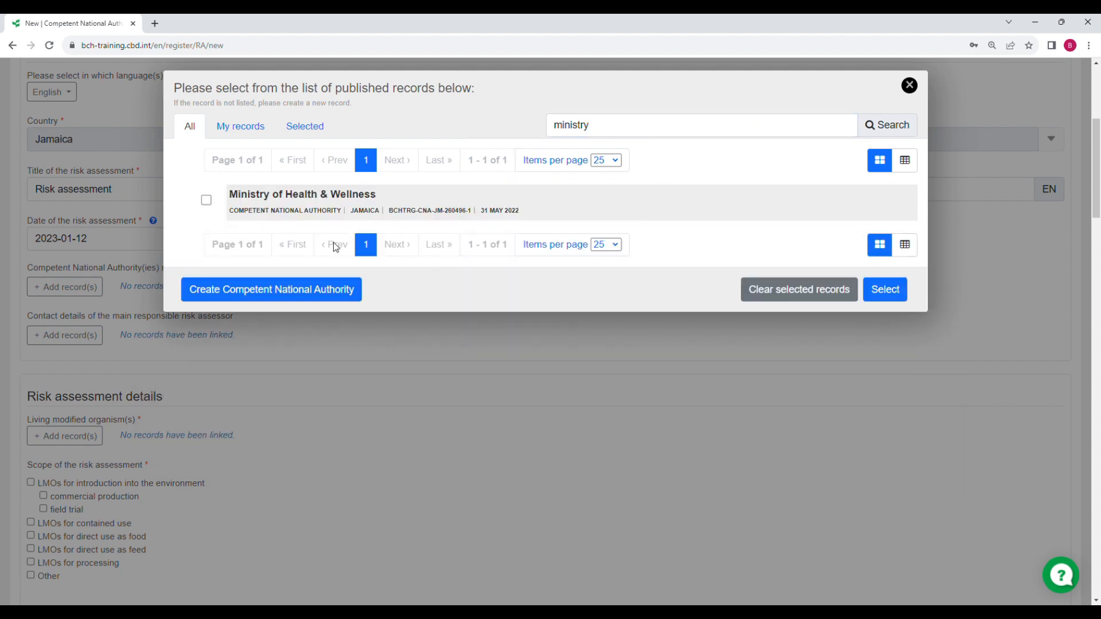
click(302, 197)
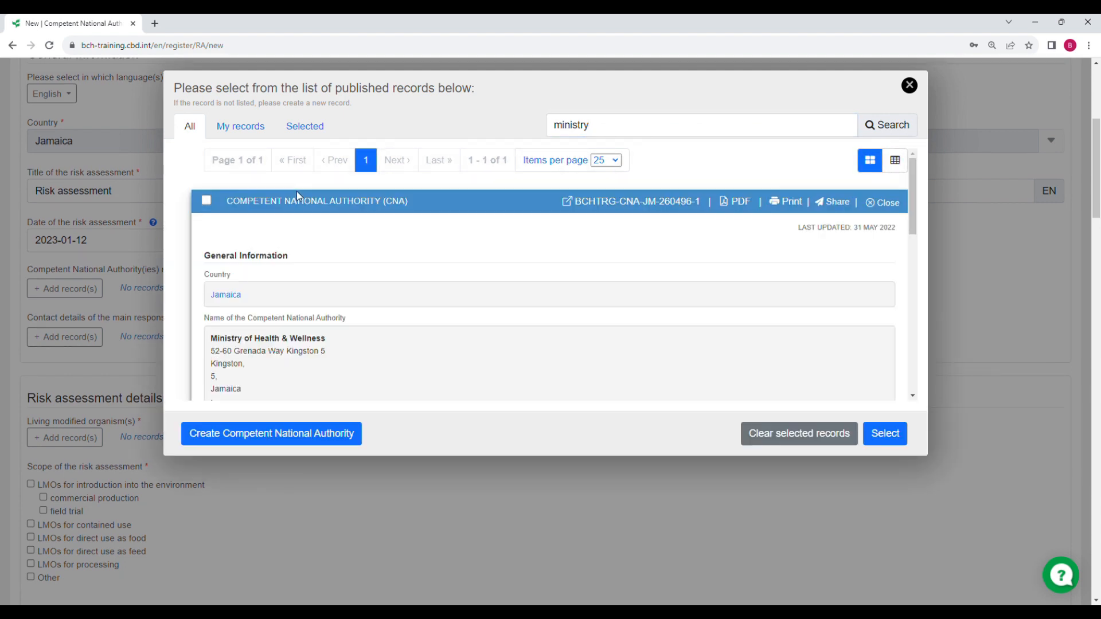
scroll(363, 252, down, 10)
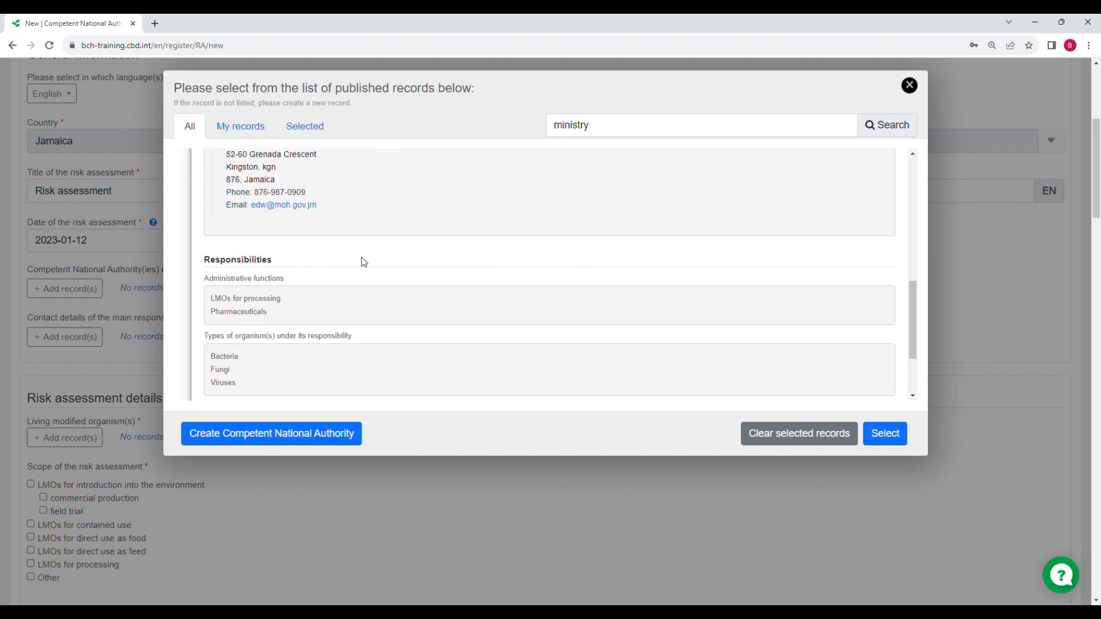
scroll(361, 265, up, 10)
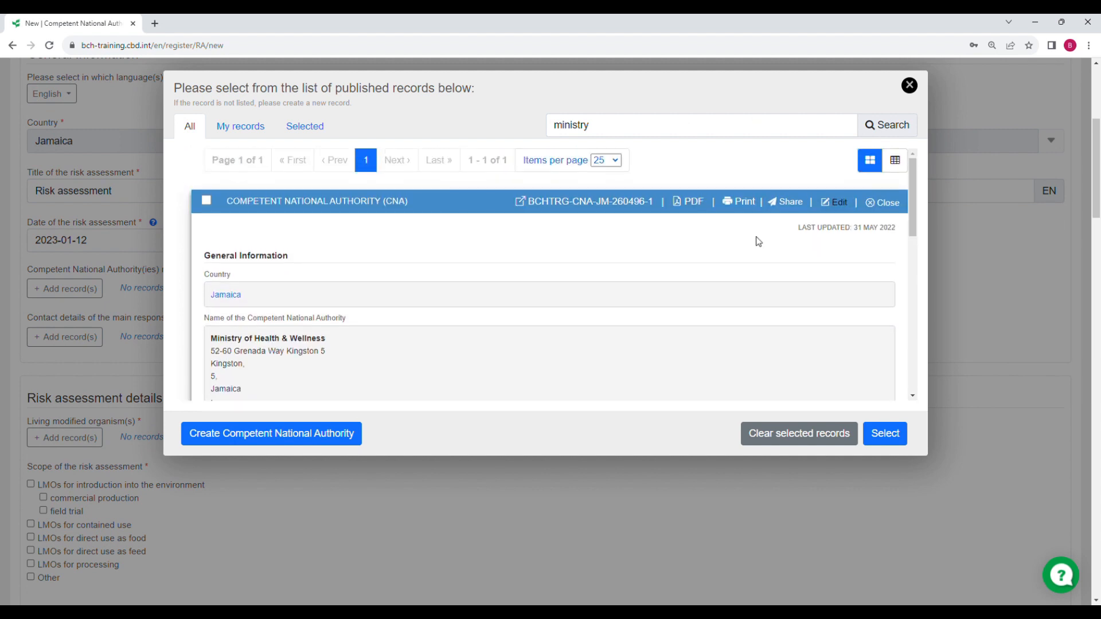
click(897, 208)
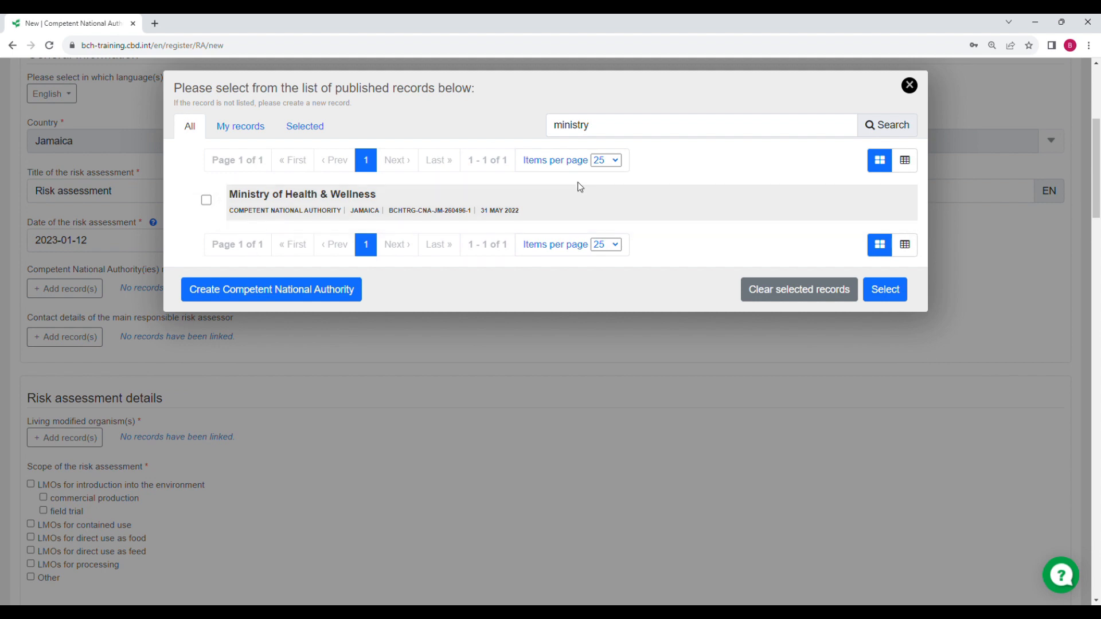
click(207, 202)
Link the Ministry of Health & Wellness record, remove that link, and reopen the authority list
click(883, 295)
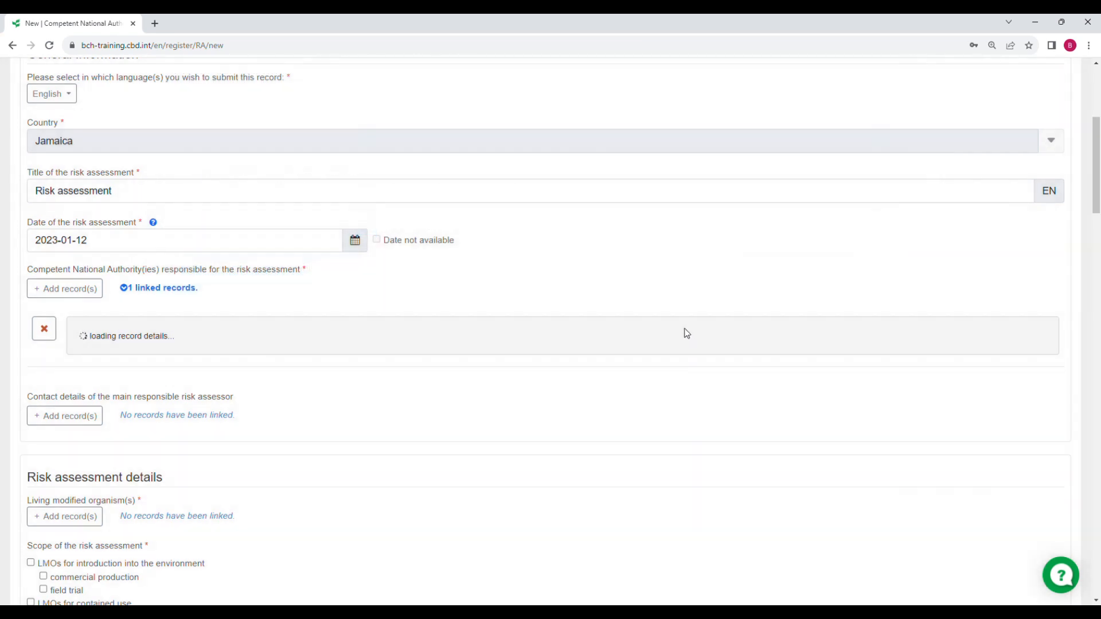
click(49, 332)
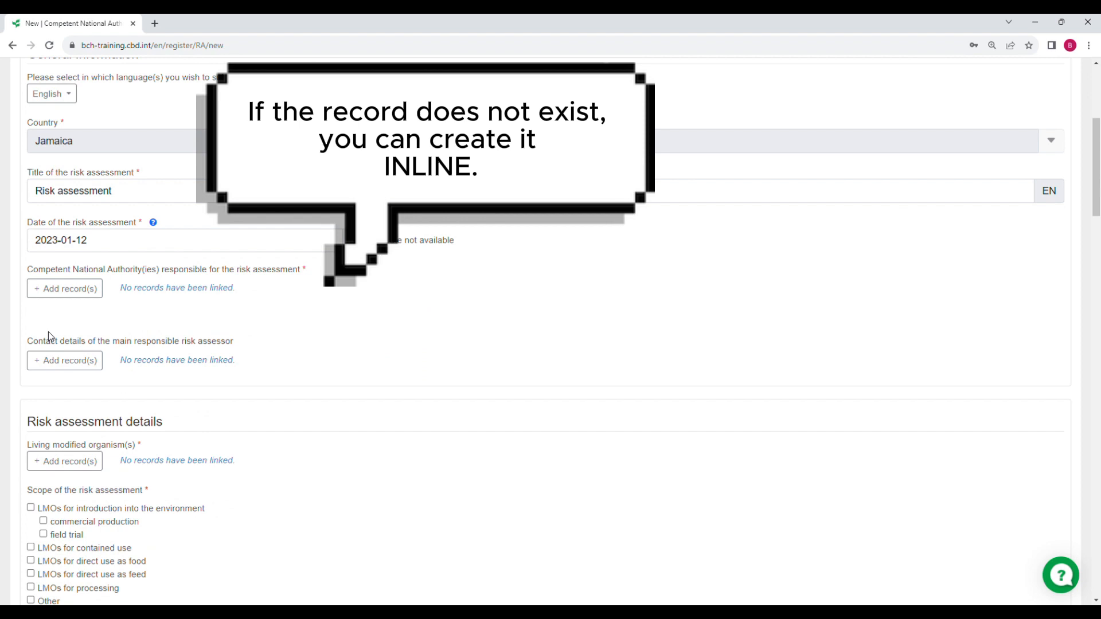
click(67, 290)
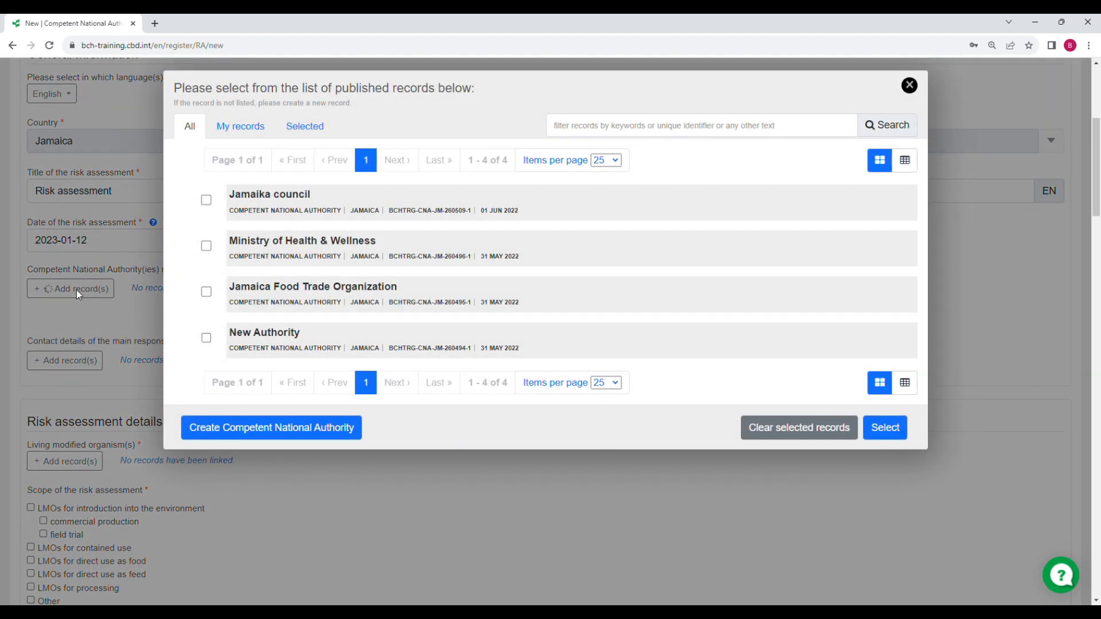
Start a new Competent National Authority named Biosafety Agency in the city of Kingston
click(259, 437)
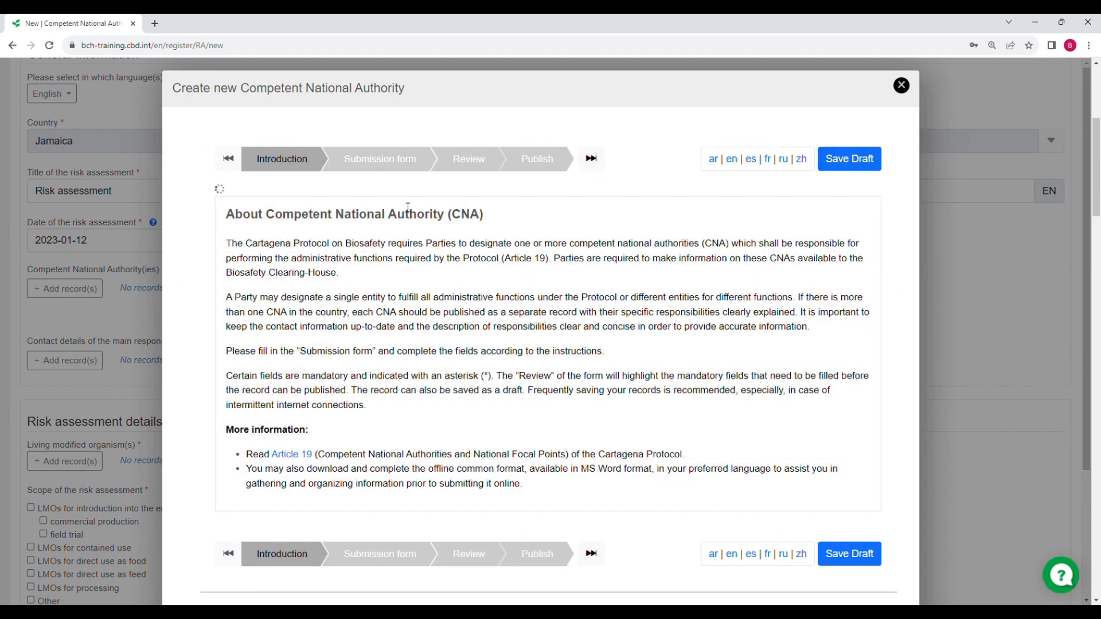
click(417, 171)
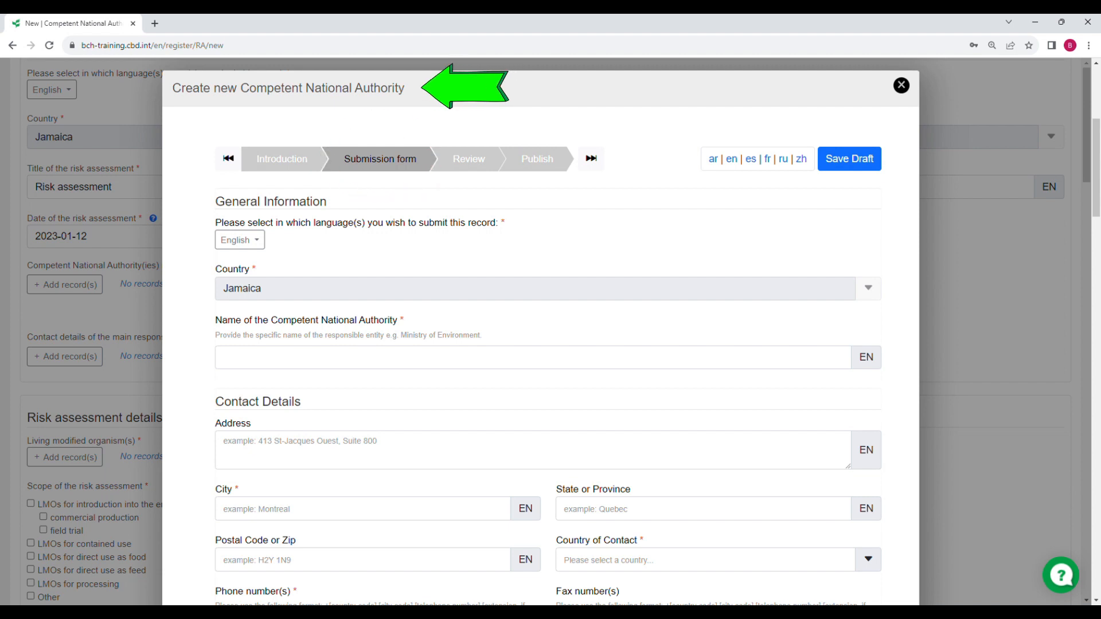
click(237, 360)
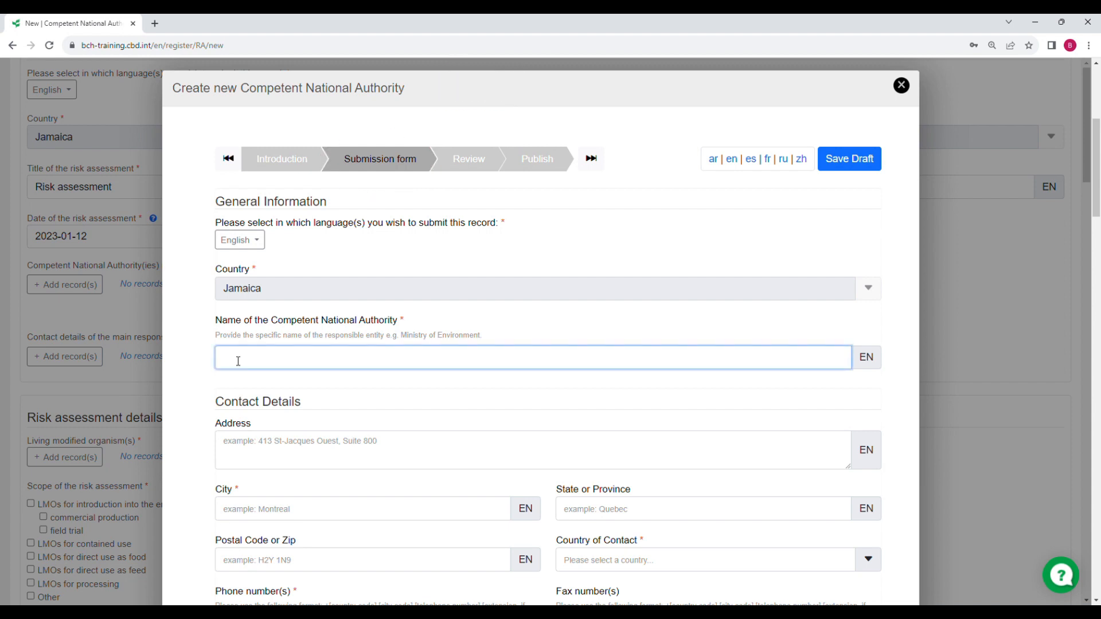
text(Biosafety Agency)
scroll(247, 367, down, 2)
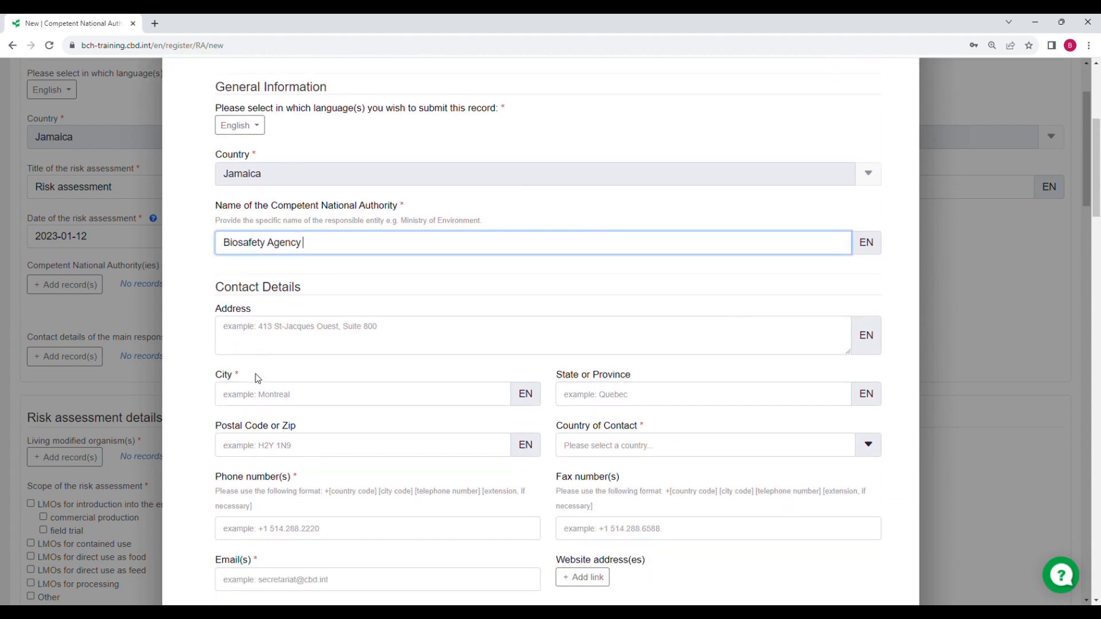
click(251, 403)
text(King)
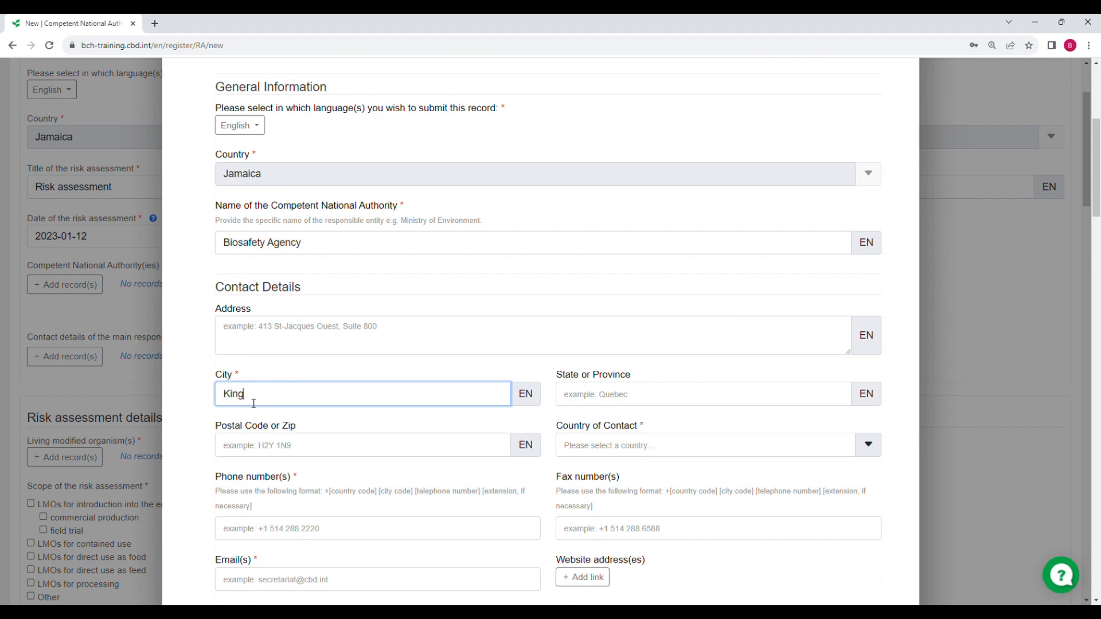
text(ston)
scroll(429, 380, down, 3)
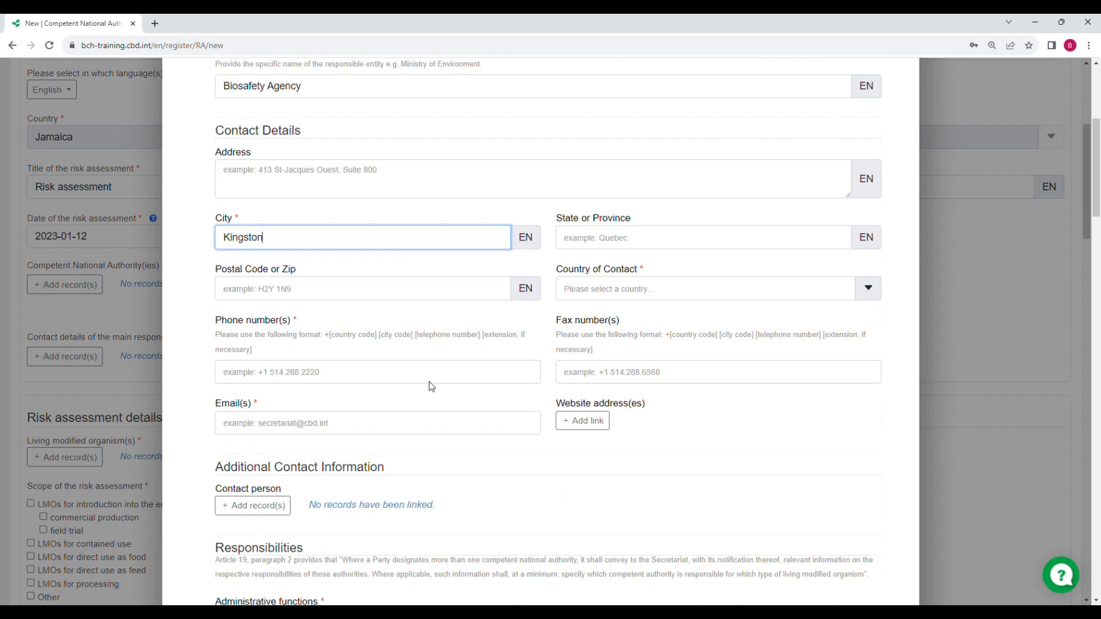
Set the authority's country to Jamaica and fill in its phone number and e-mail address
click(582, 277)
text(jama)
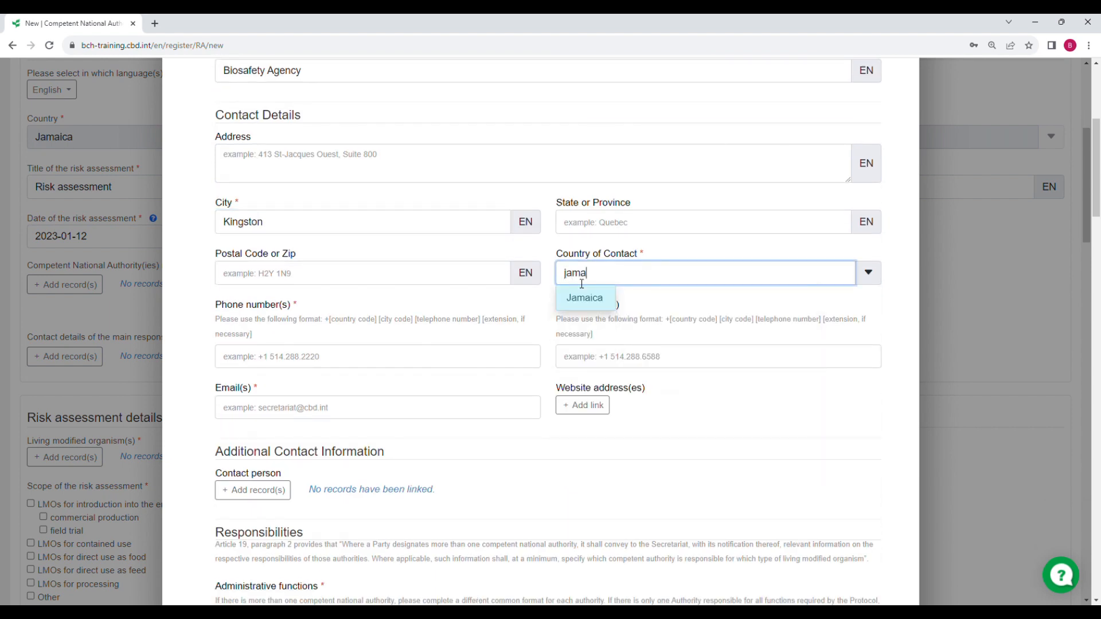
click(584, 298)
click(313, 359)
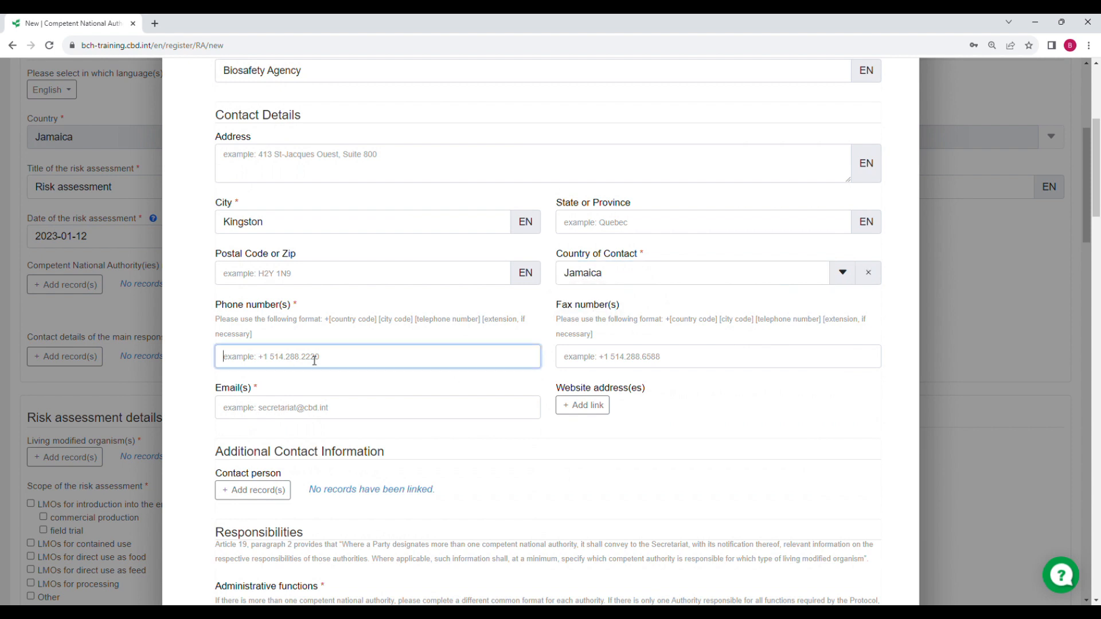
text(+12345)
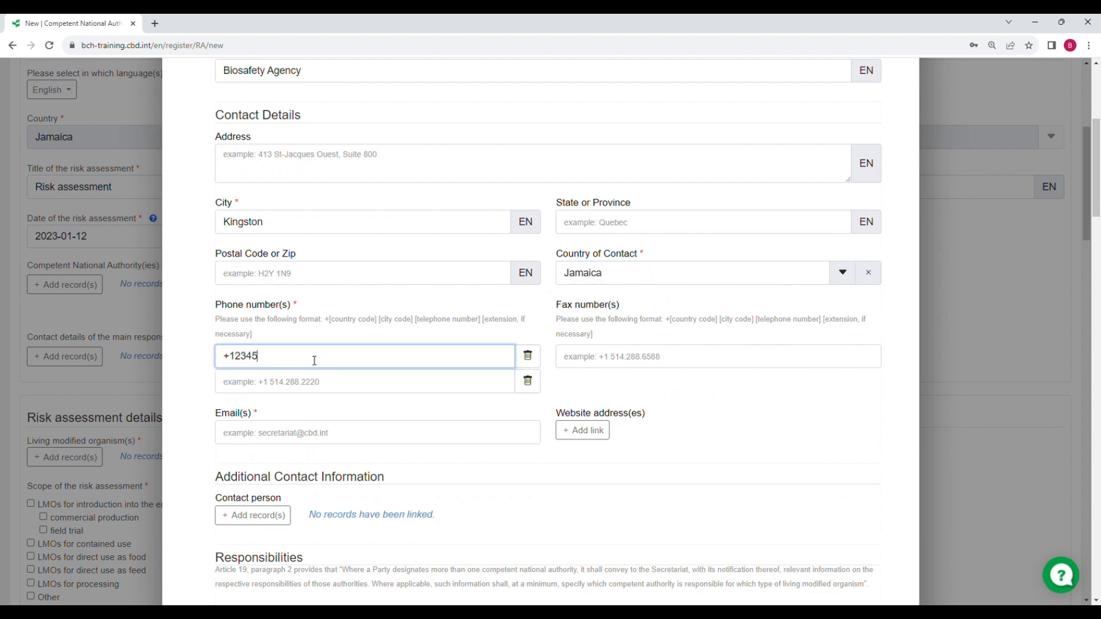
click(280, 431)
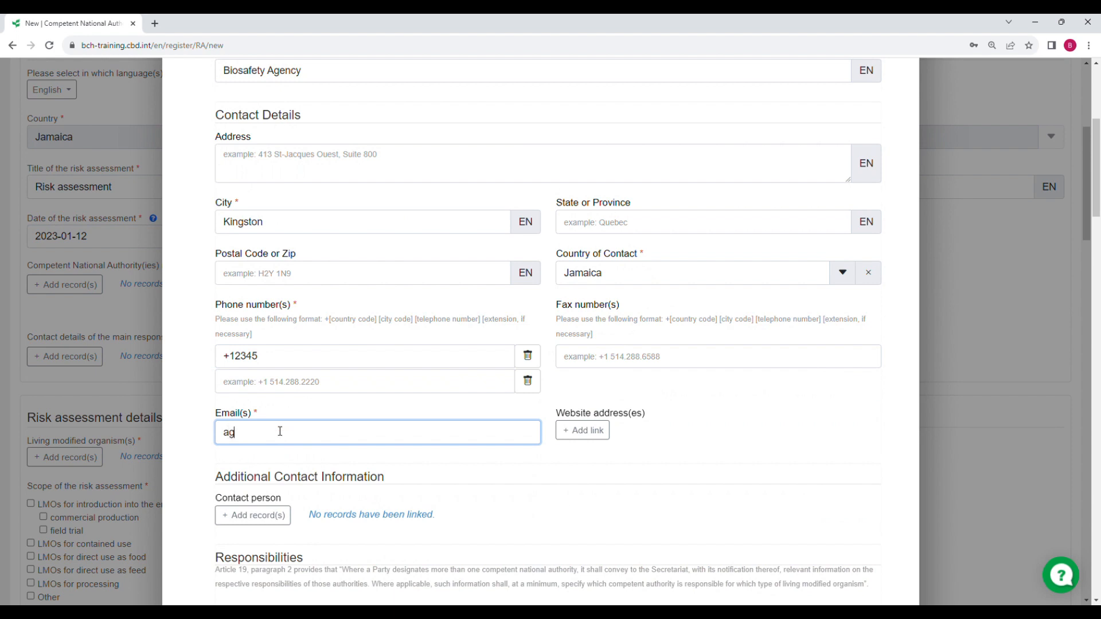
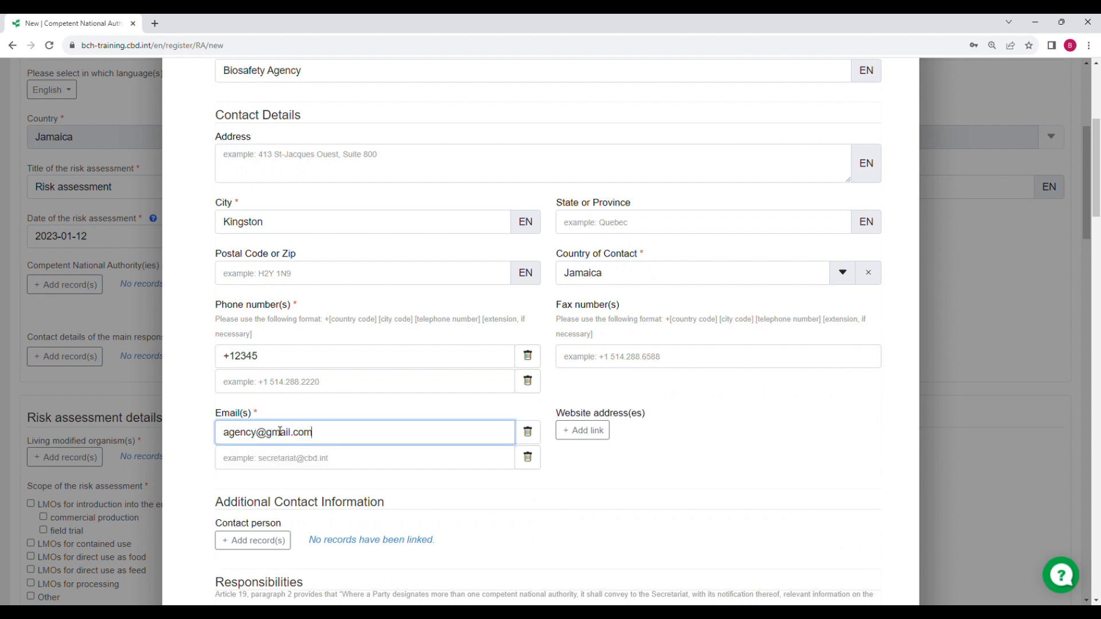
Make the authority cover all Cartagena Protocol functions and all organism types, then review it
scroll(212, 454, down, 7)
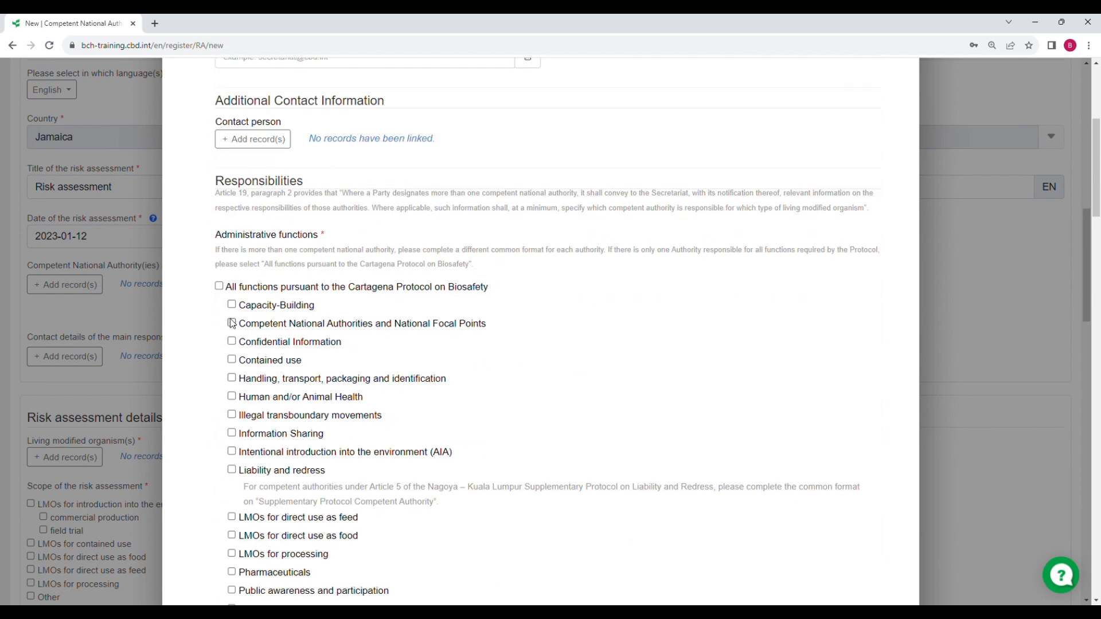
click(219, 286)
scroll(241, 321, down, 8)
click(256, 343)
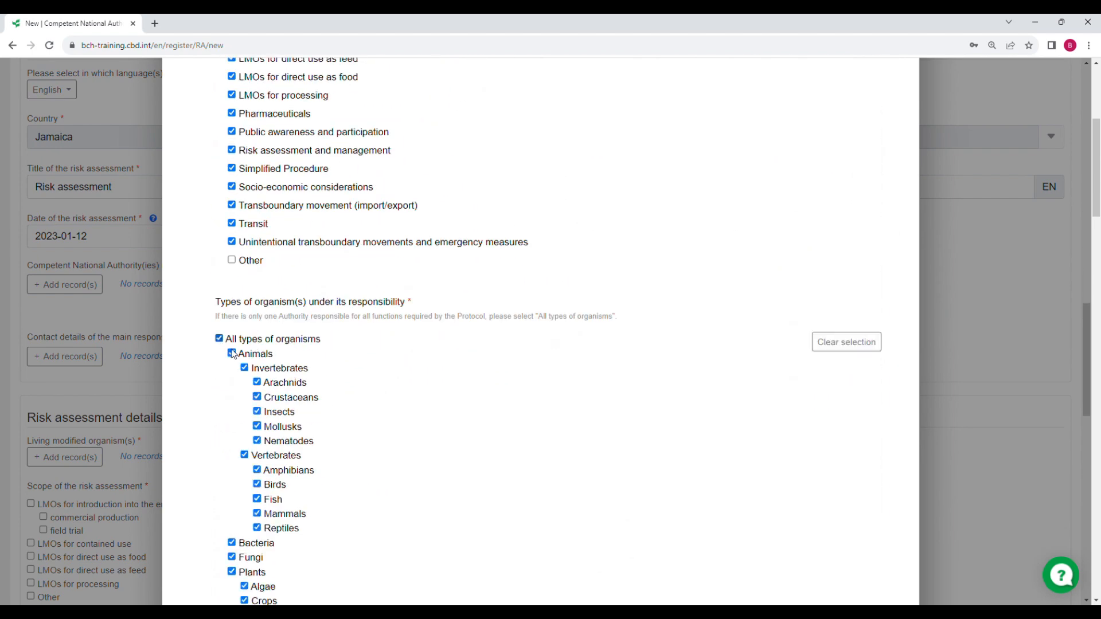
scroll(356, 384, down, 13)
scroll(369, 418, down, 2)
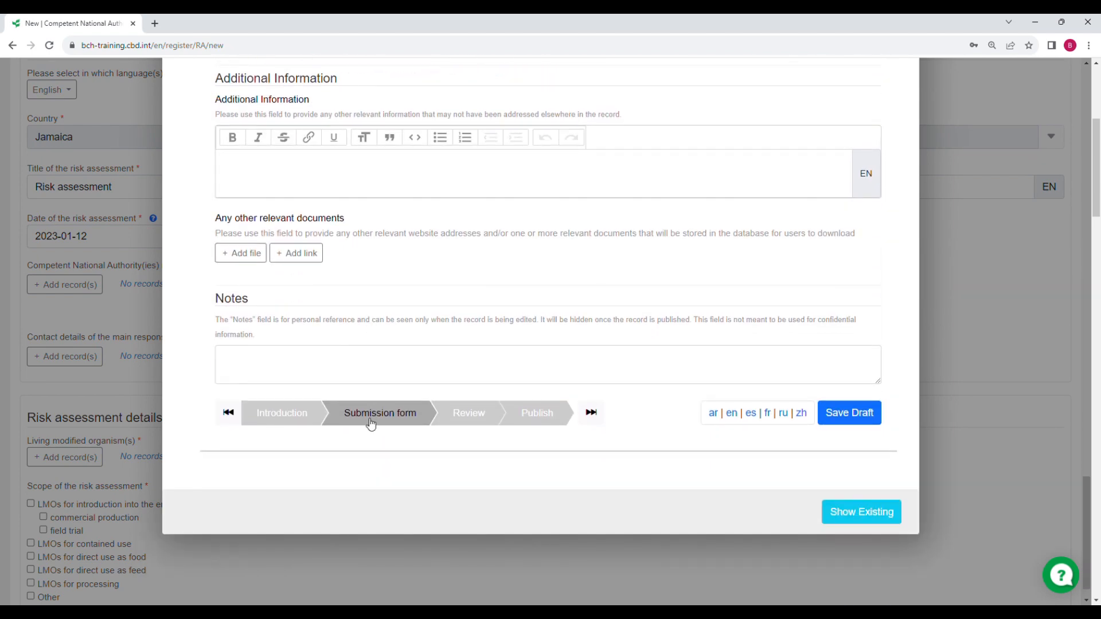
scroll(466, 392, up, 5)
scroll(413, 275, up, 15)
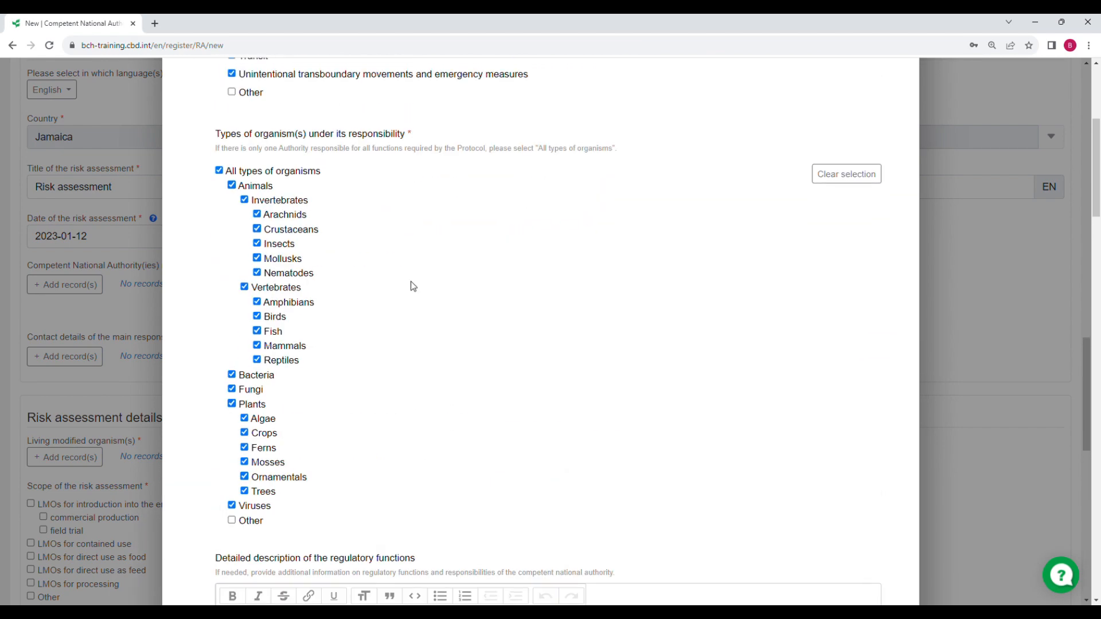
scroll(412, 274, up, 1)
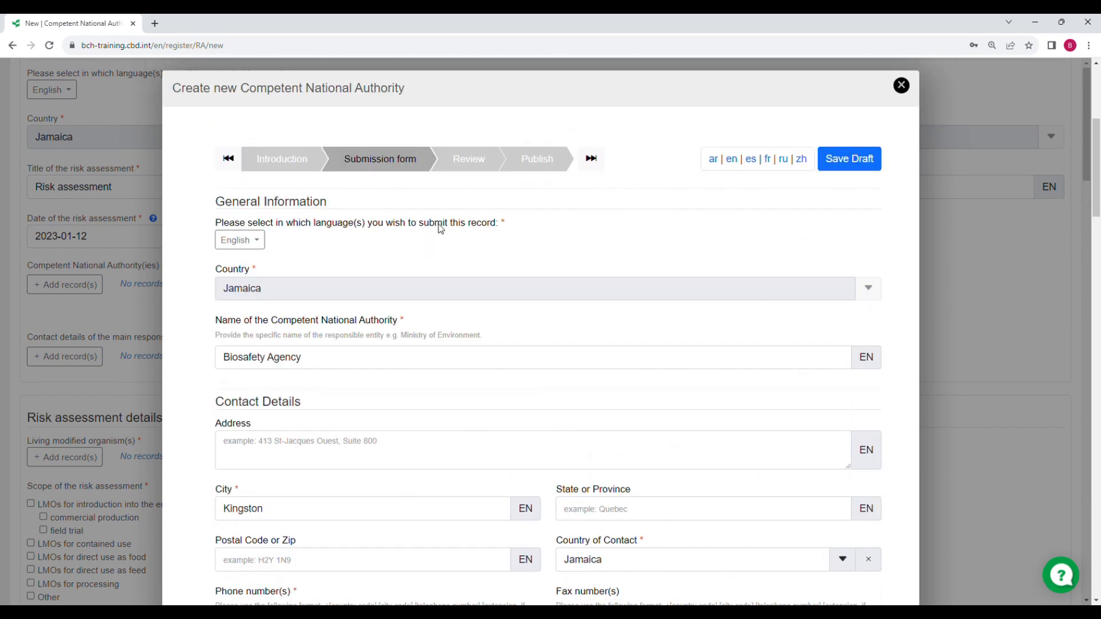
click(467, 157)
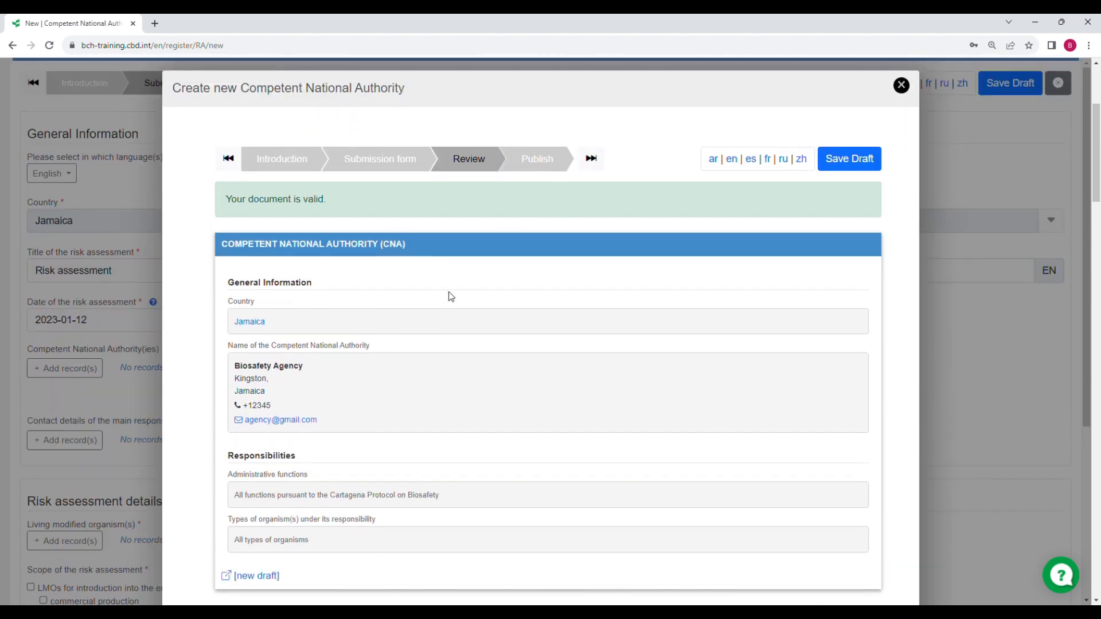
Advance the Biosafety Agency record to its Publish step
click(568, 161)
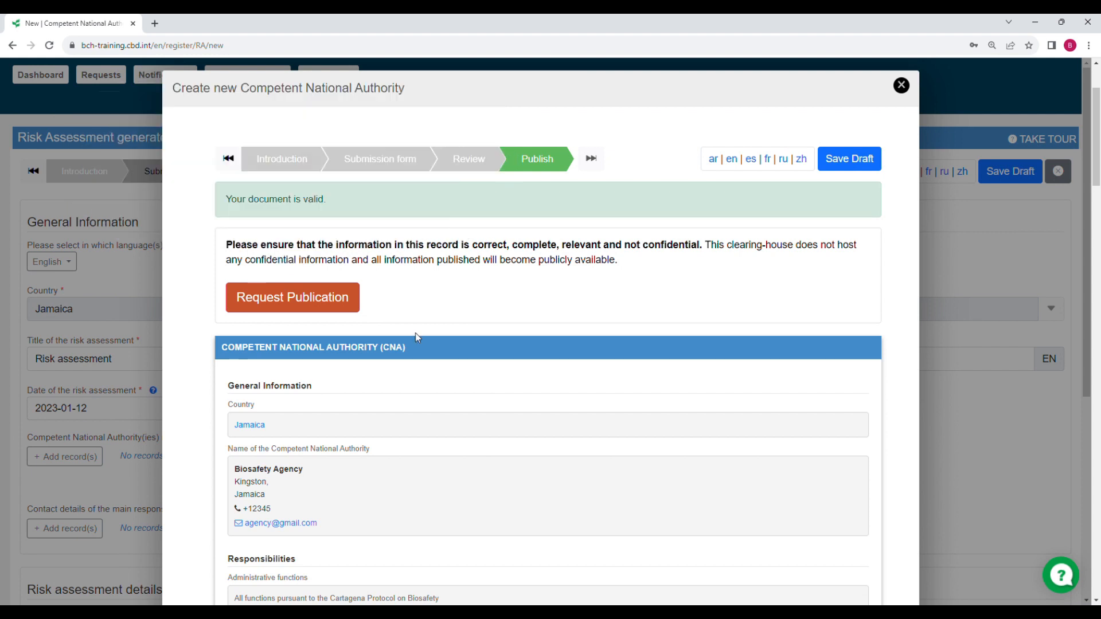
Send a publication request for Biosafety Agency with the note 'Please publish.'
click(294, 307)
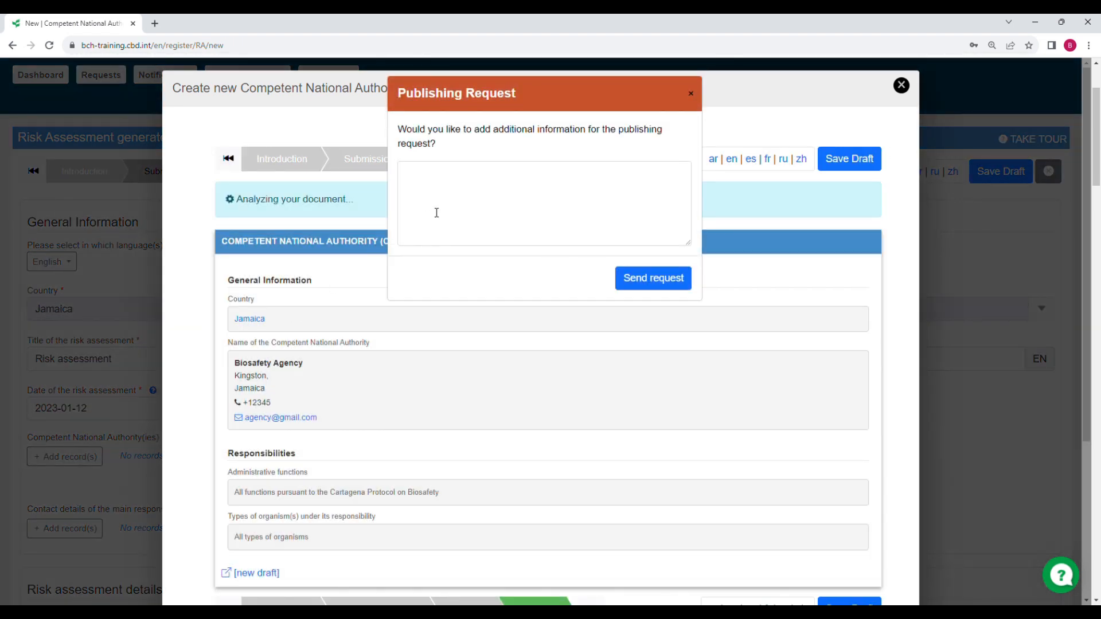
click(443, 181)
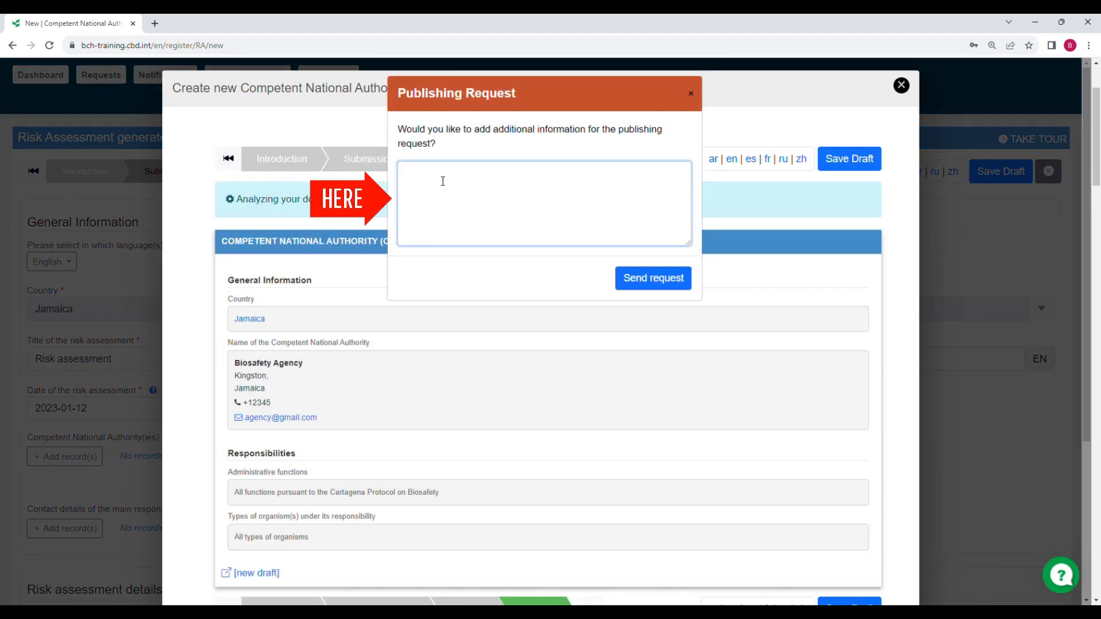
text(Please)
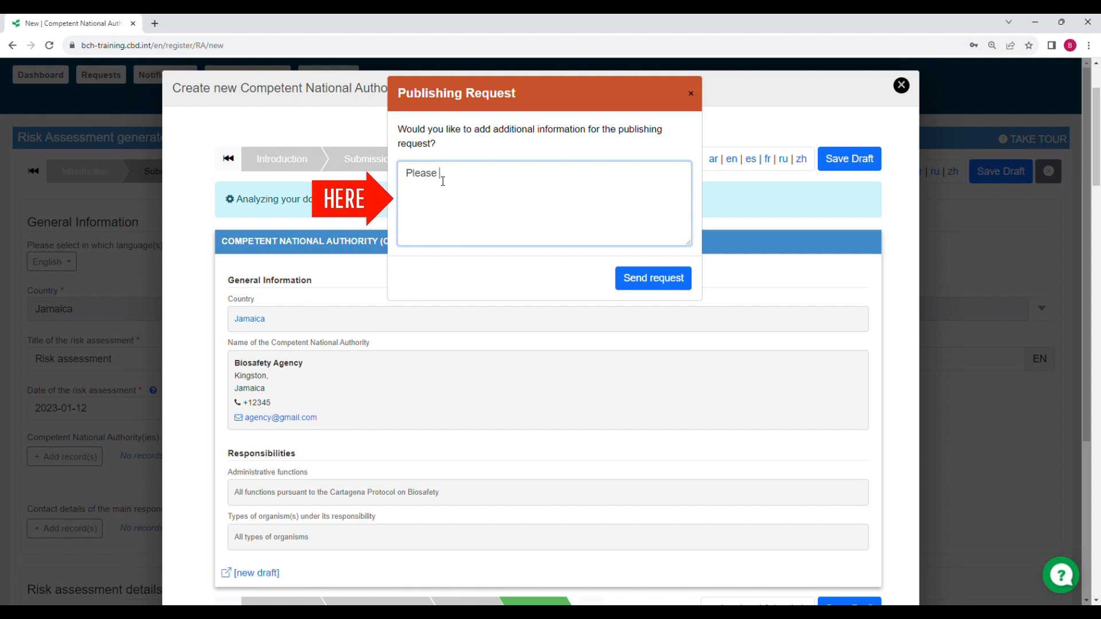
text( paublish)
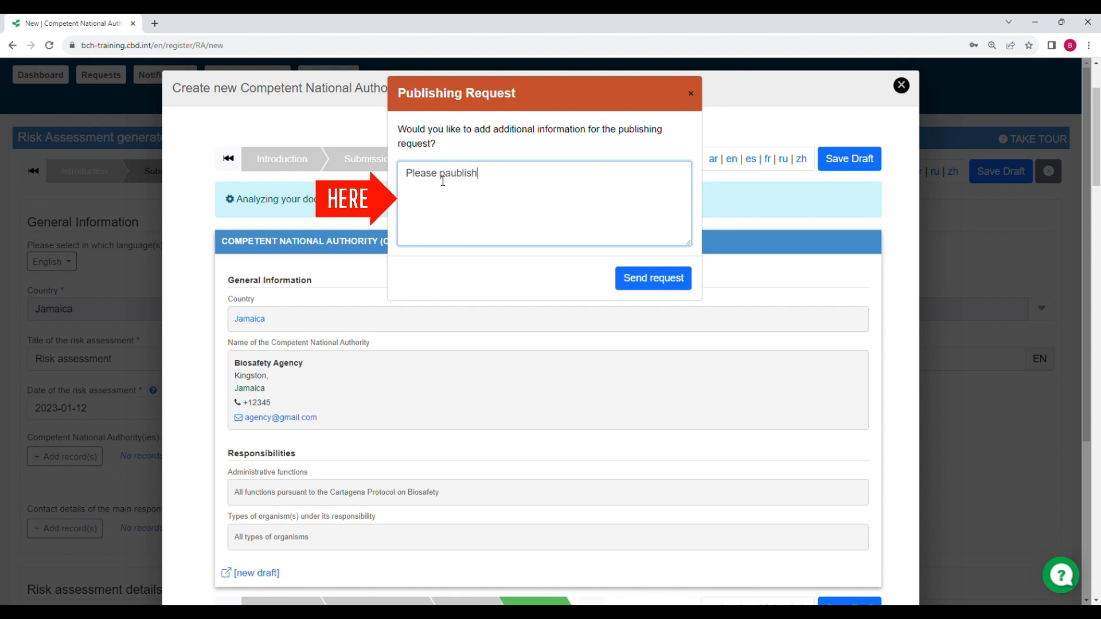
key(BackSpace)
key(BackSpace)
key(BackSpace)
key(BackSpace)
key(BackSpace)
key(BackSpace)
text(ublish)
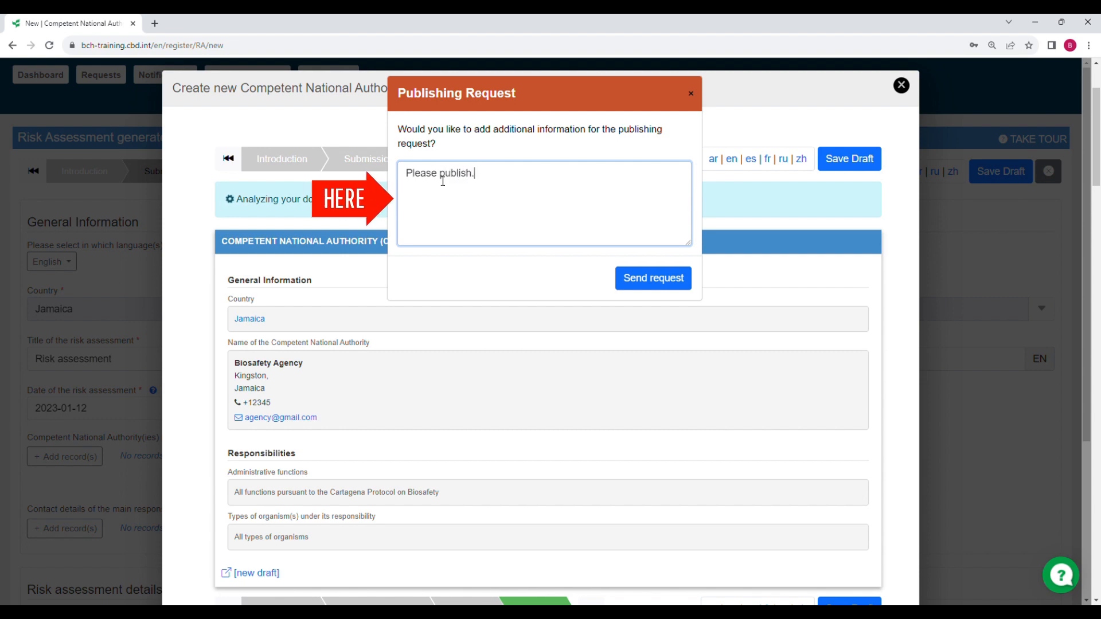
text(.)
click(664, 293)
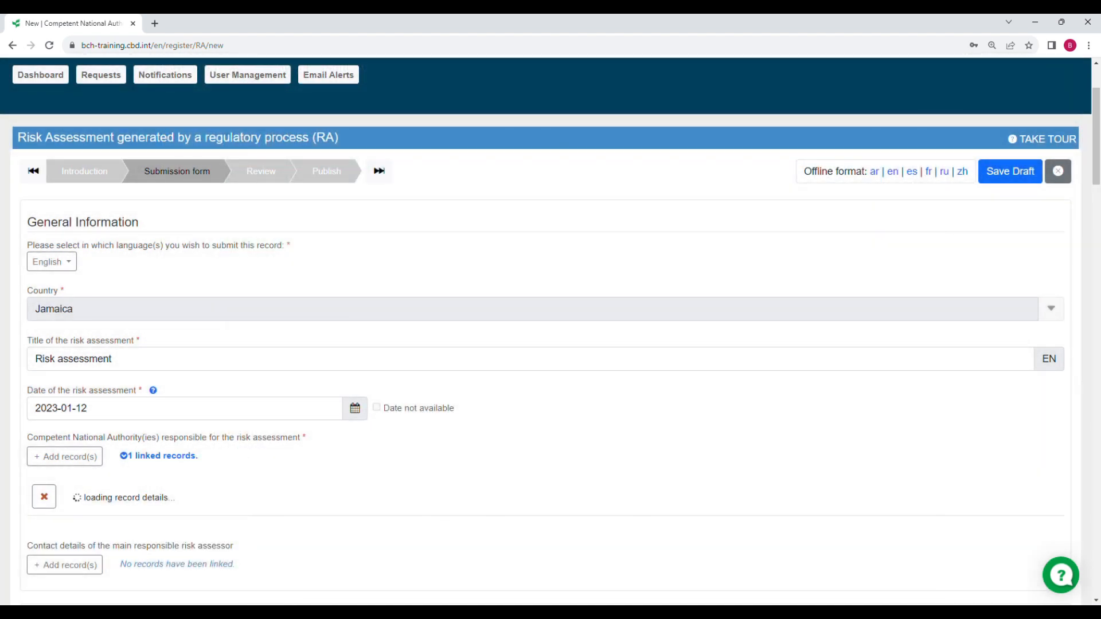
Scroll the risk assessment to confirm Biosafety Agency is linked and pending approval
scroll(318, 338, down, 4)
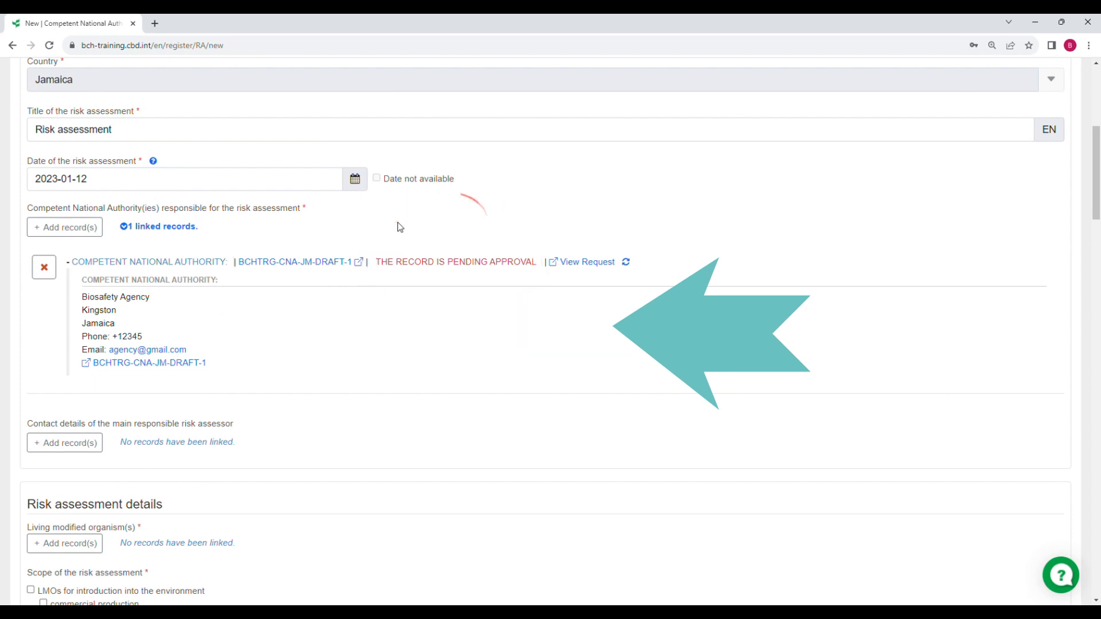
scroll(332, 338, down, 5)
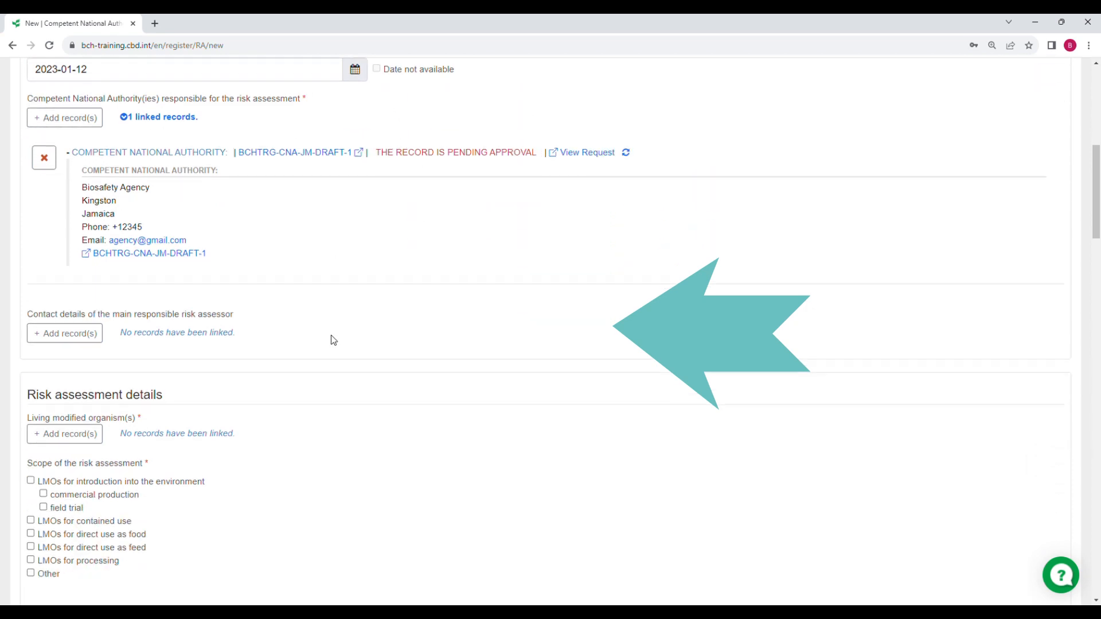
scroll(310, 372, up, 4)
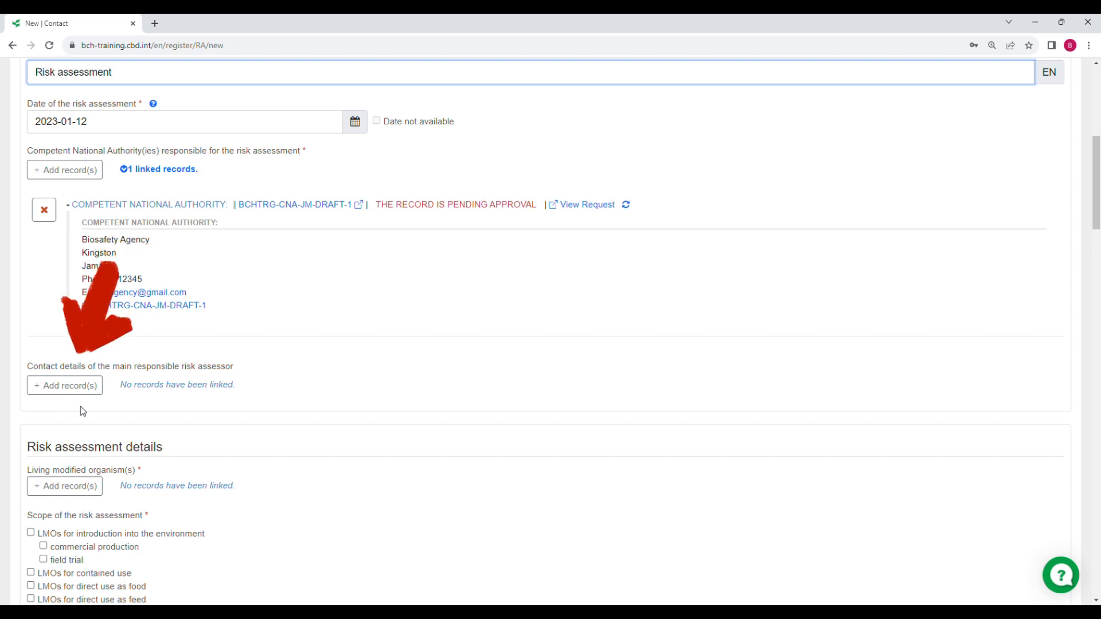
Open the main risk assessor contact list and start creating a new contact
click(68, 394)
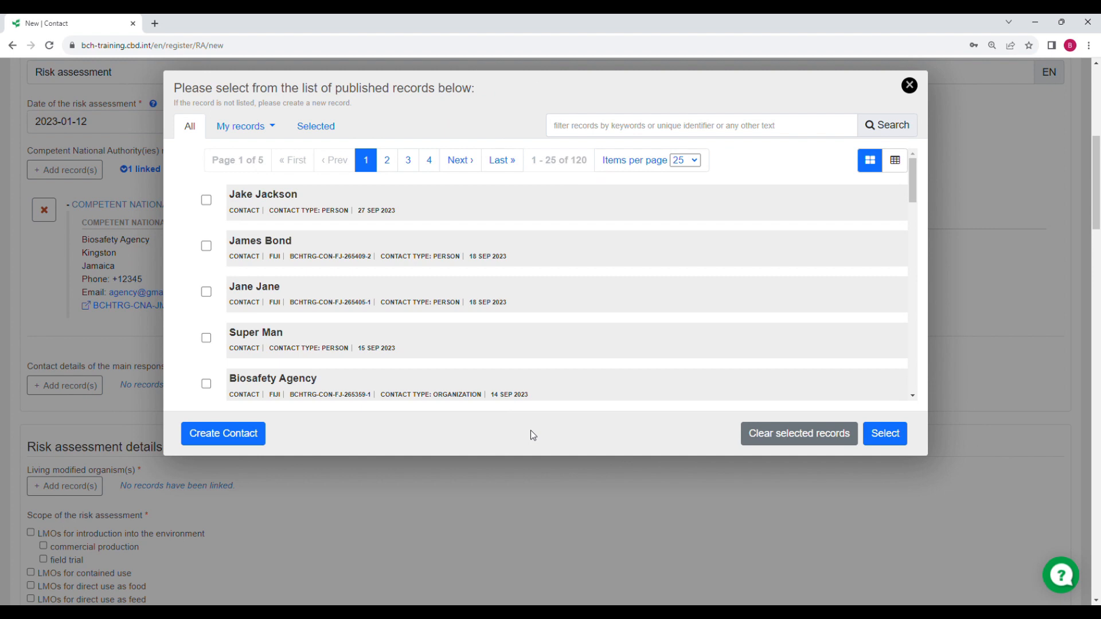
click(217, 441)
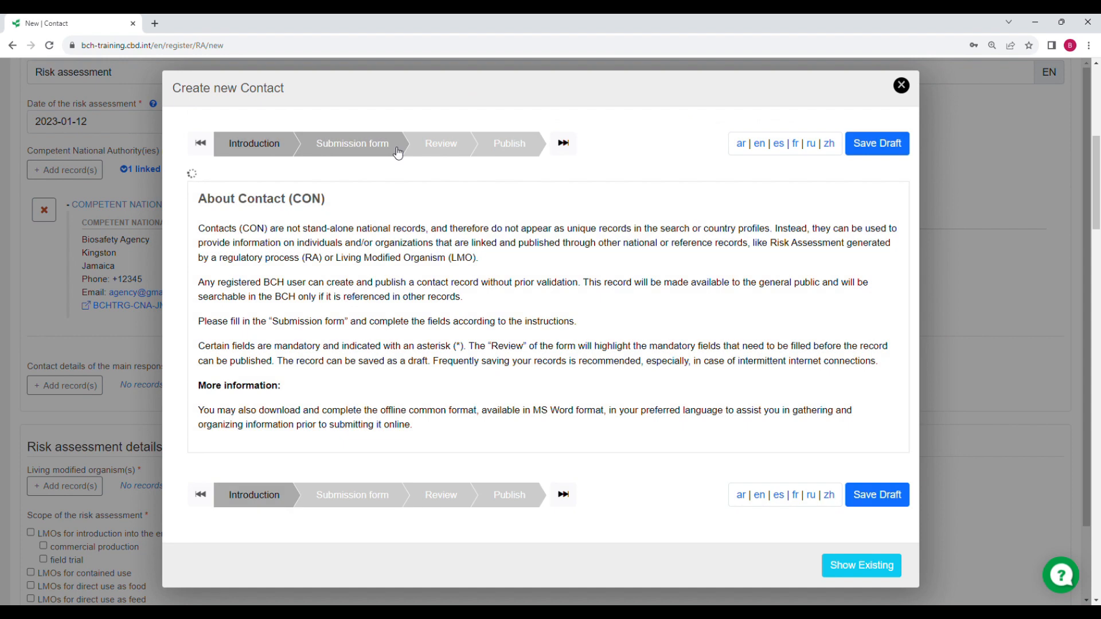
Make the new contact a Person titled Mr. and fill in the first and last names
click(398, 152)
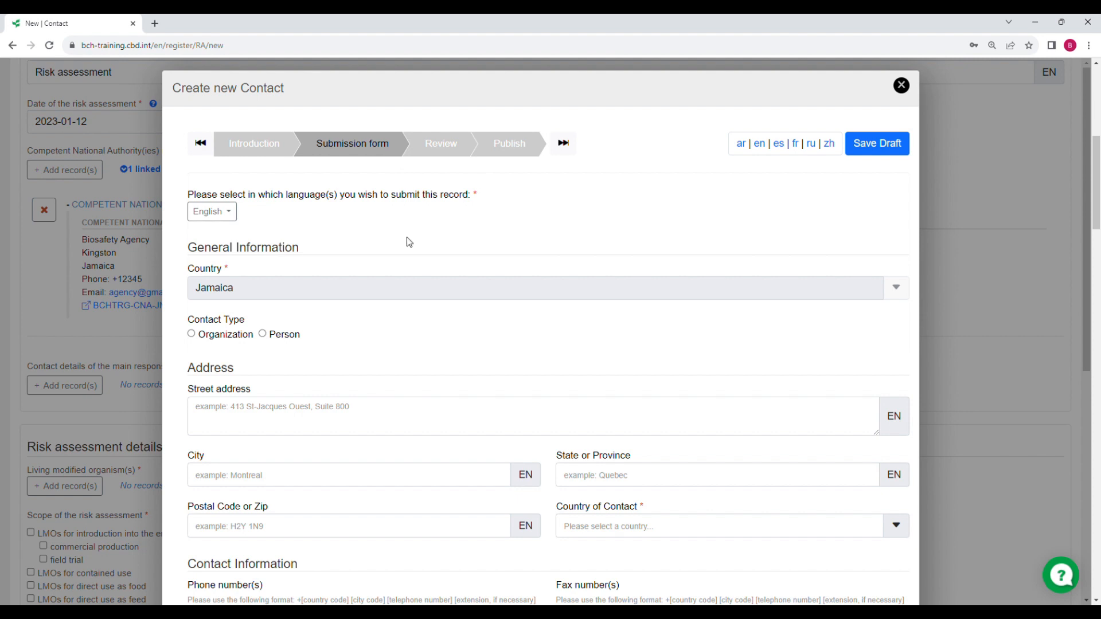
click(262, 334)
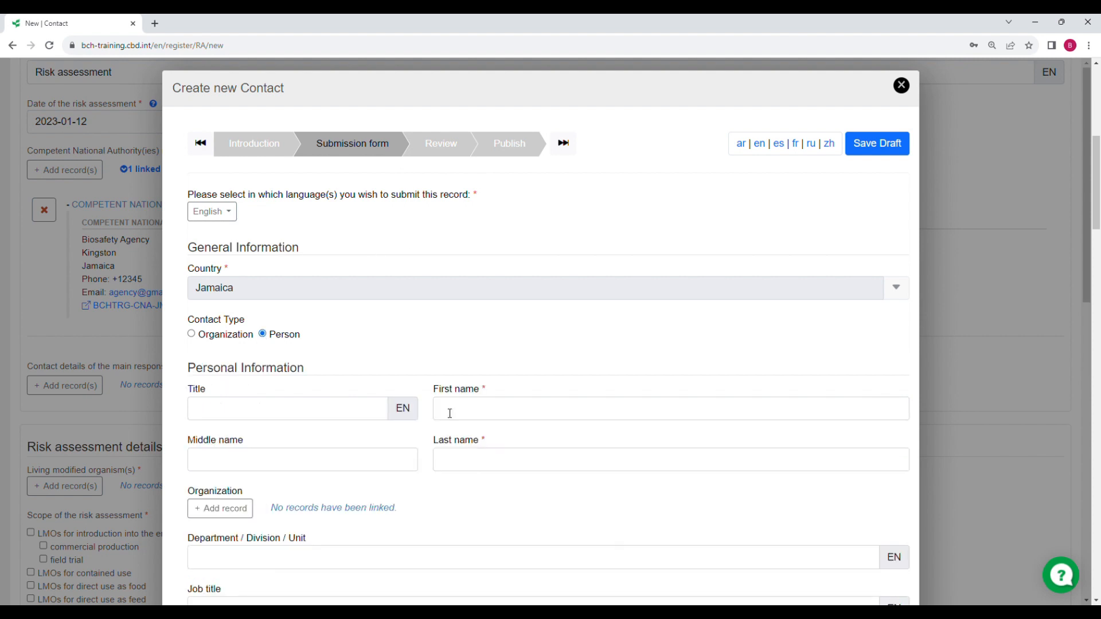
click(327, 403)
text(Mr.)
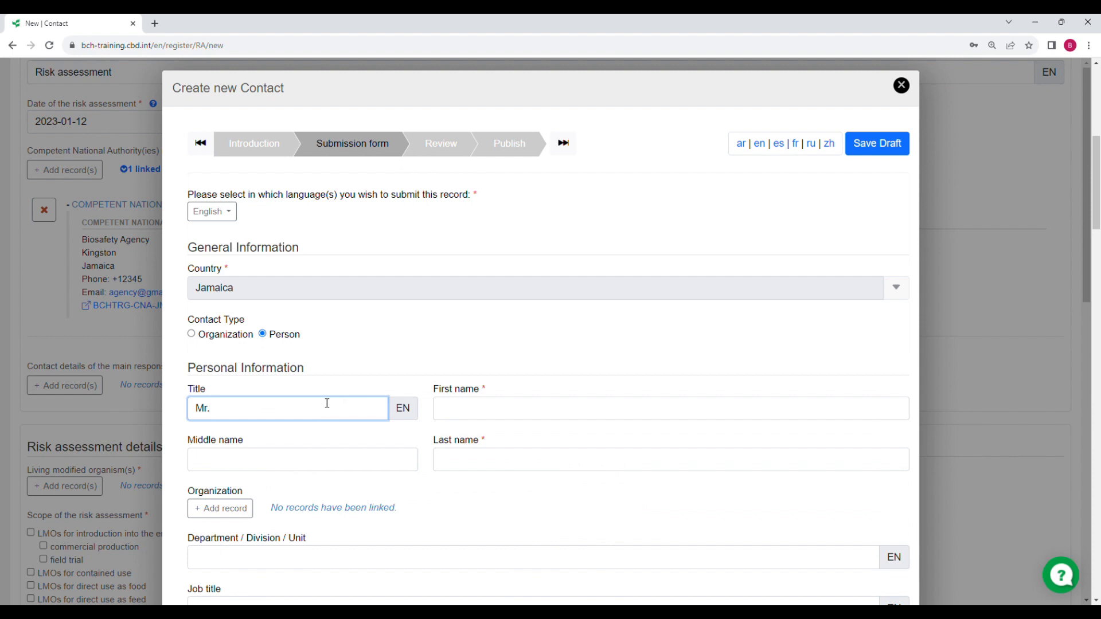
click(467, 414)
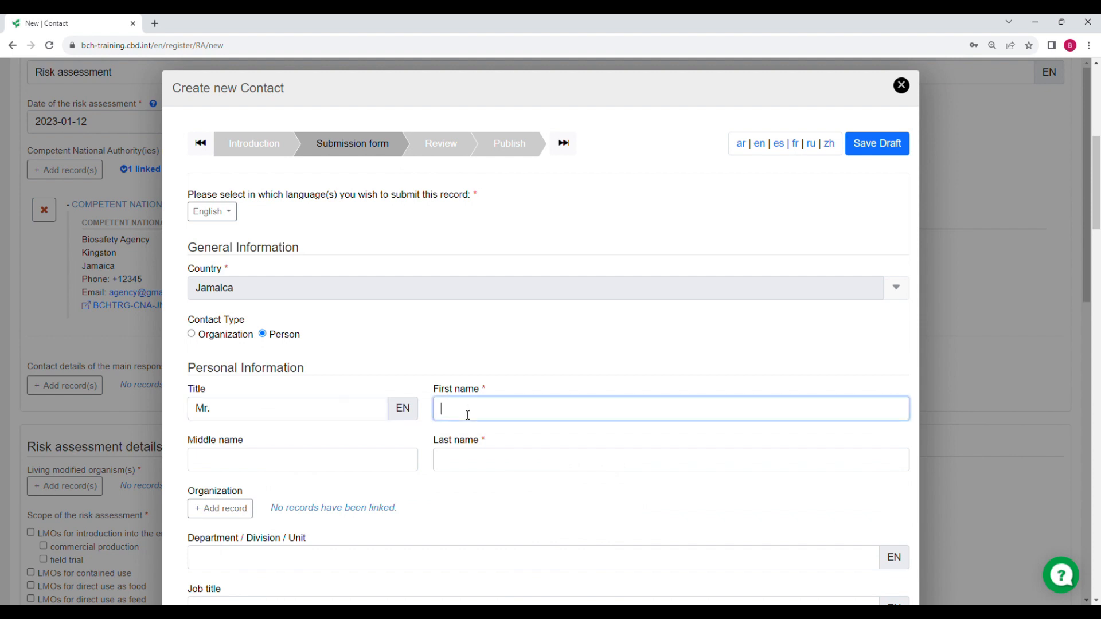
click(487, 463)
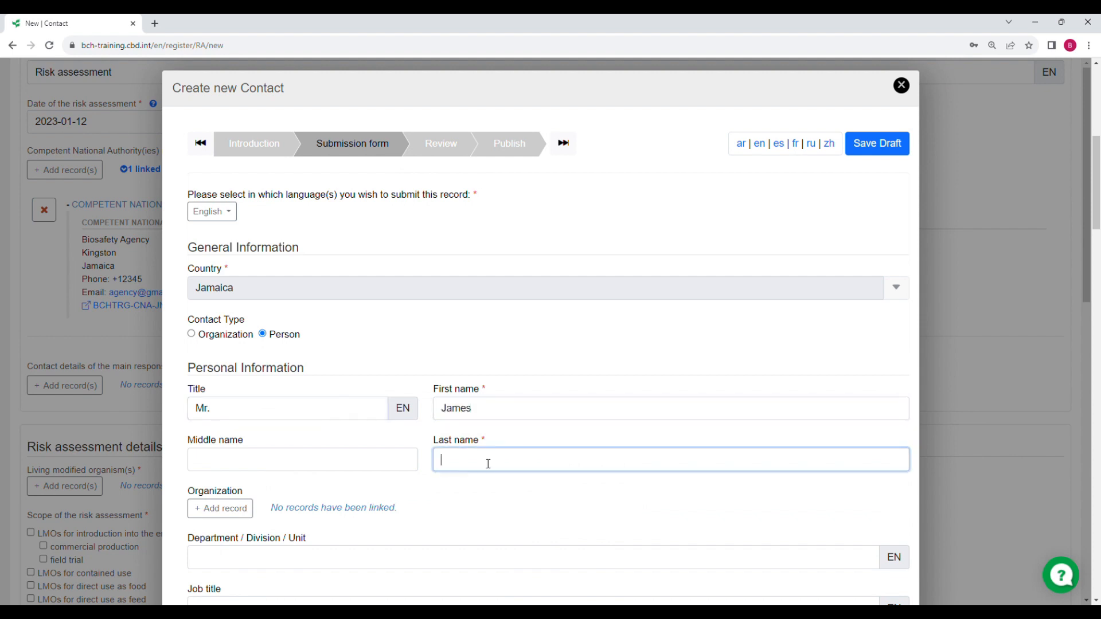
text(James)
Set the contact's country to Jamaica and enter the contact's e-mail address
scroll(496, 460, down, 3)
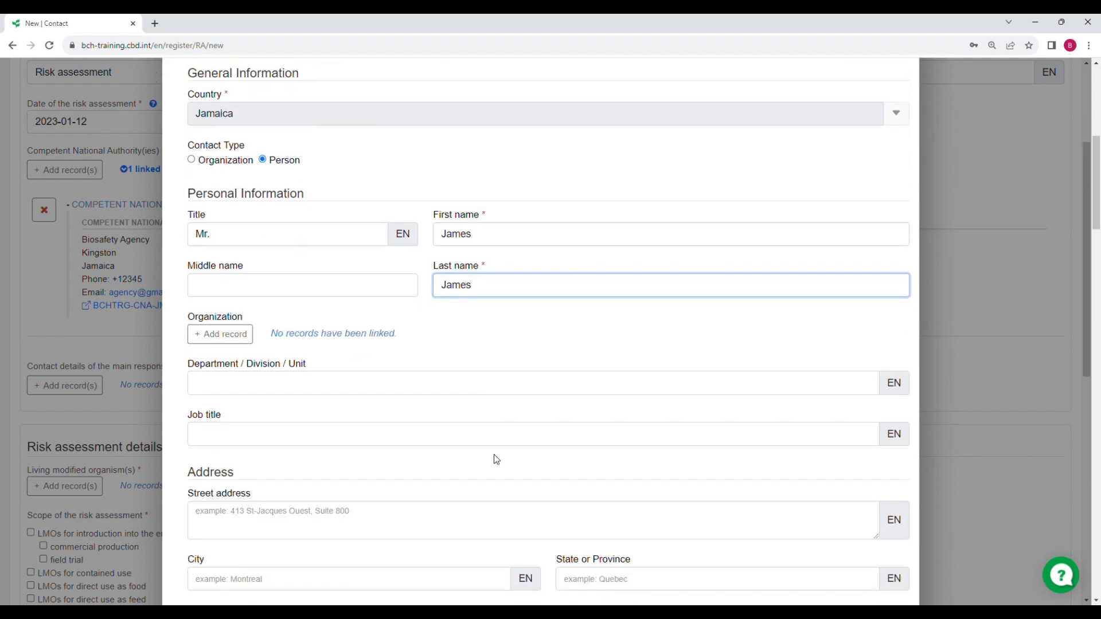
scroll(496, 459, down, 5)
click(585, 347)
text(ja)
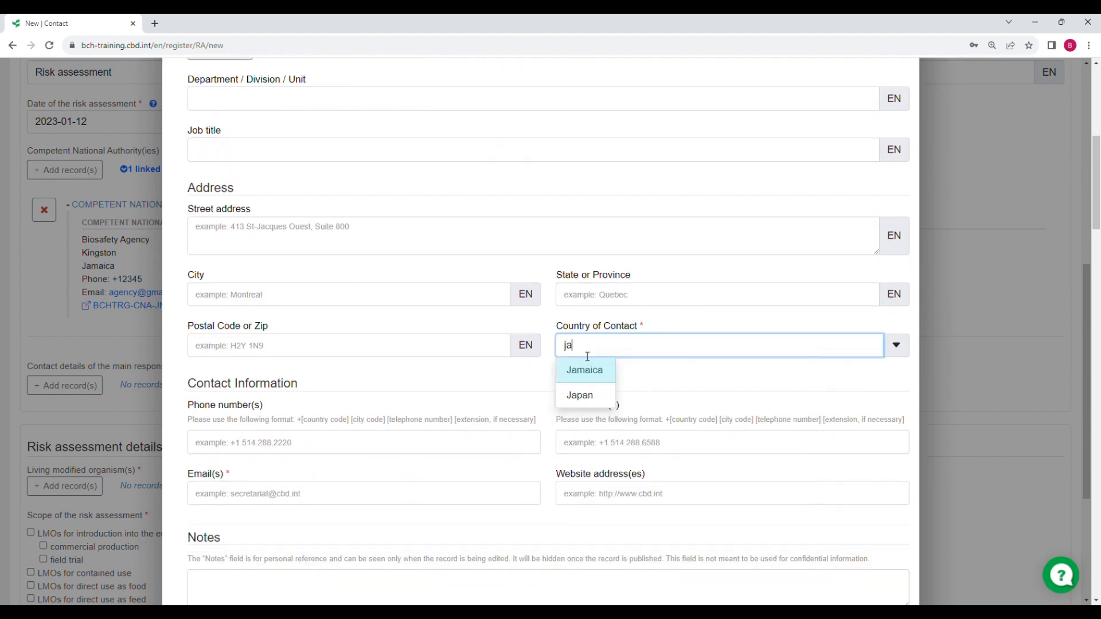
text(m)
click(584, 370)
scroll(357, 435, down, 3)
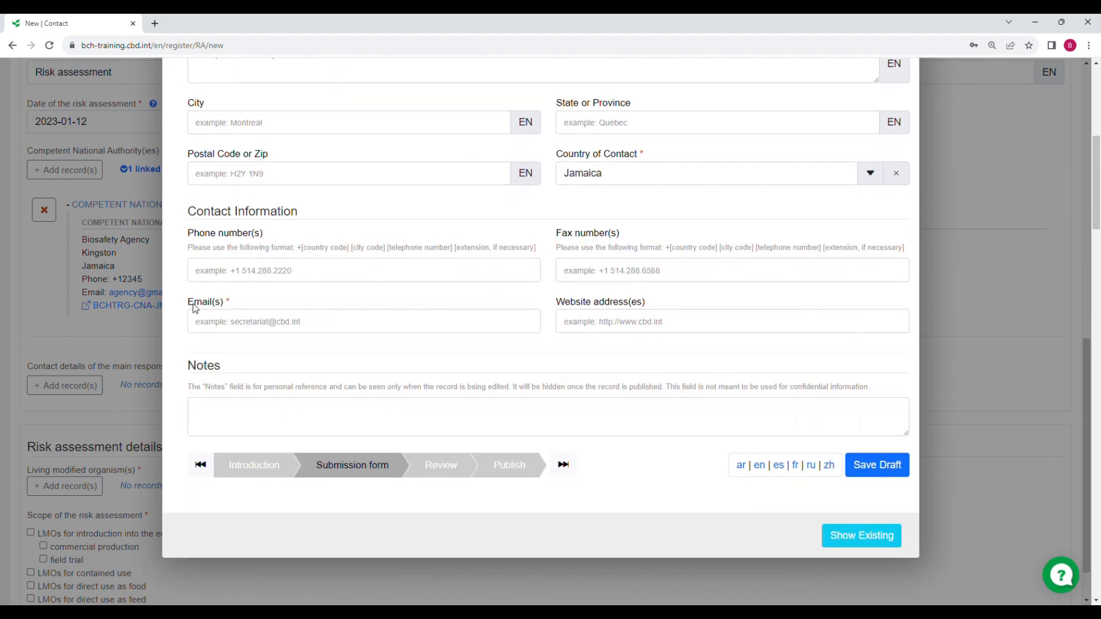
click(222, 325)
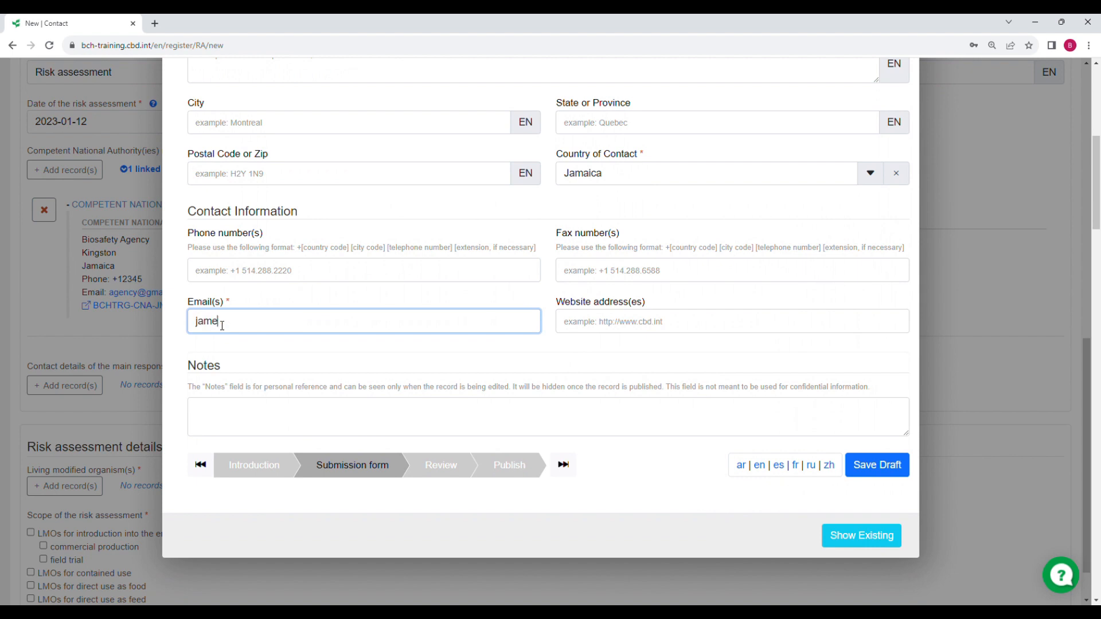
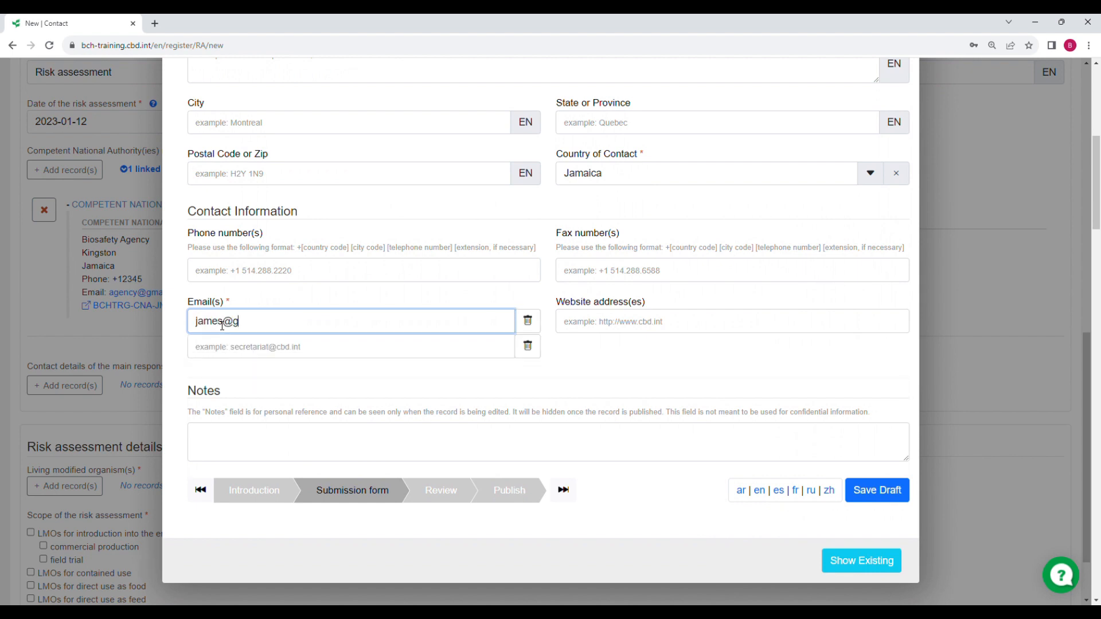
Review and publish the new Person contact so it links as main risk assessor
click(440, 497)
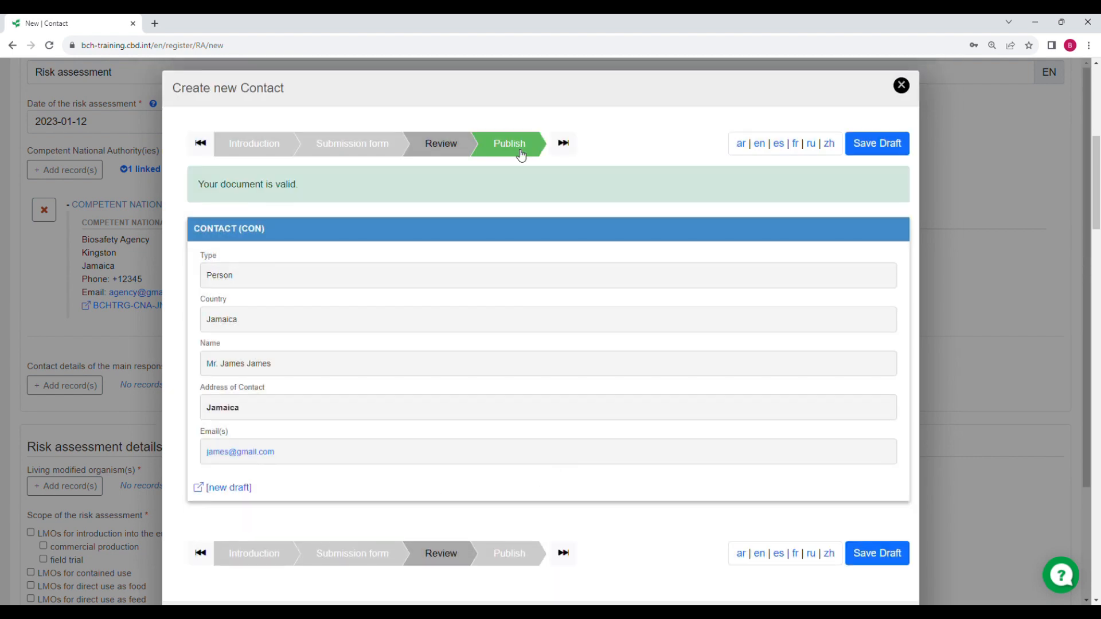
click(533, 148)
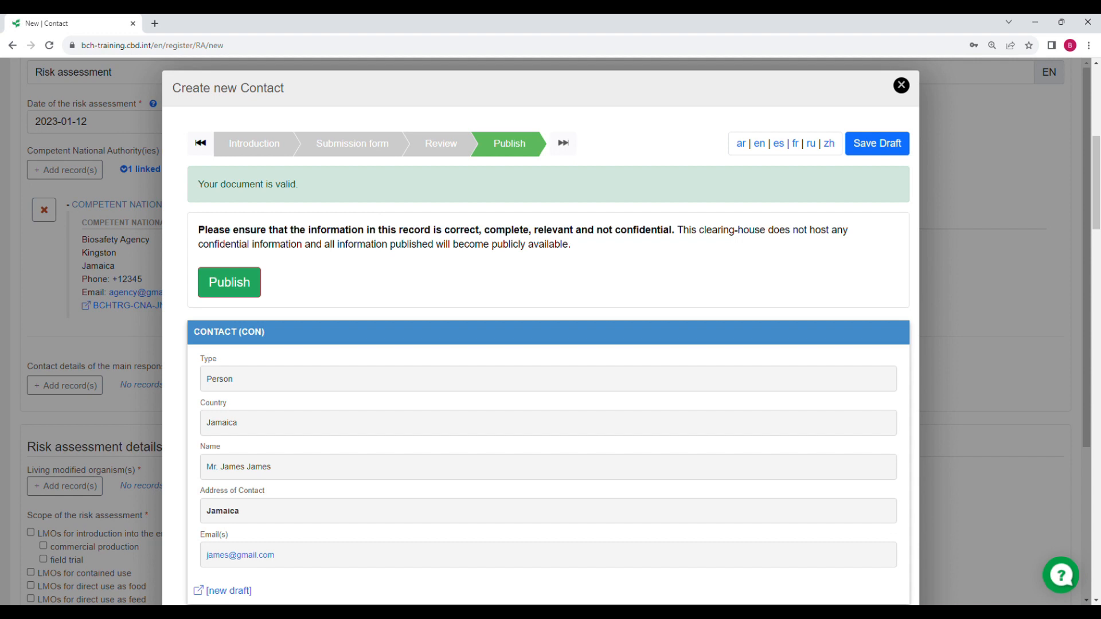
click(242, 295)
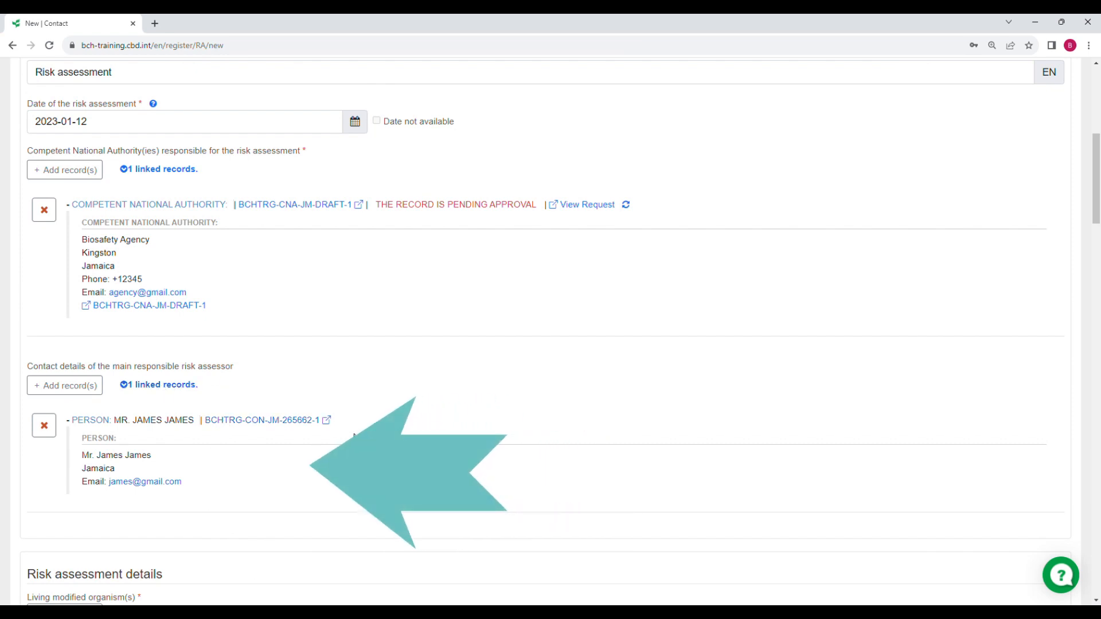
key(ctrl+l)
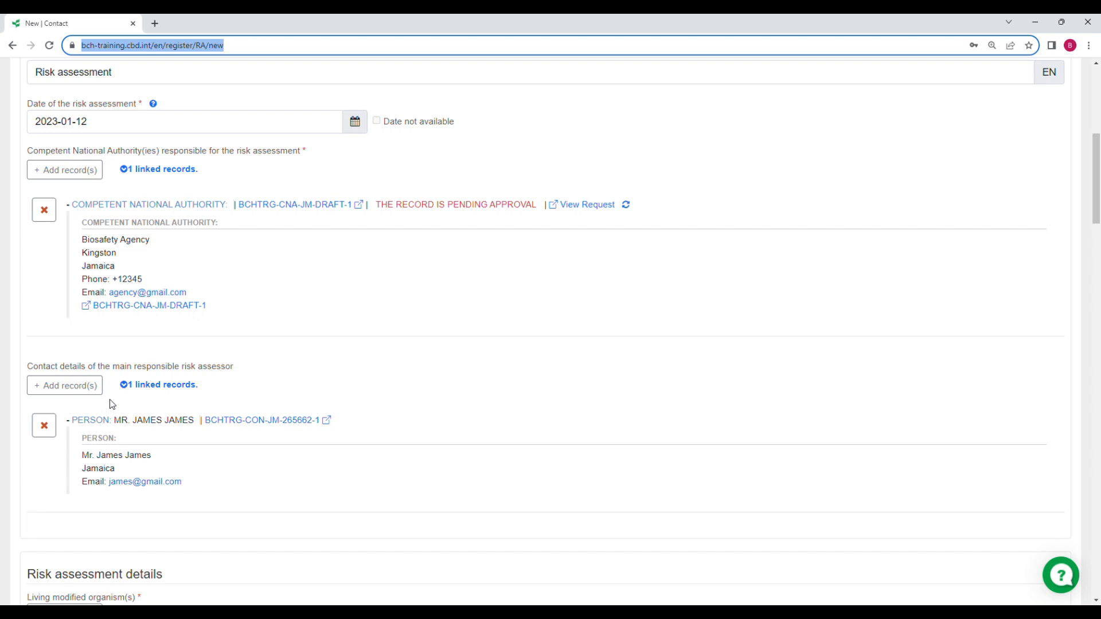
scroll(321, 396, down, 3)
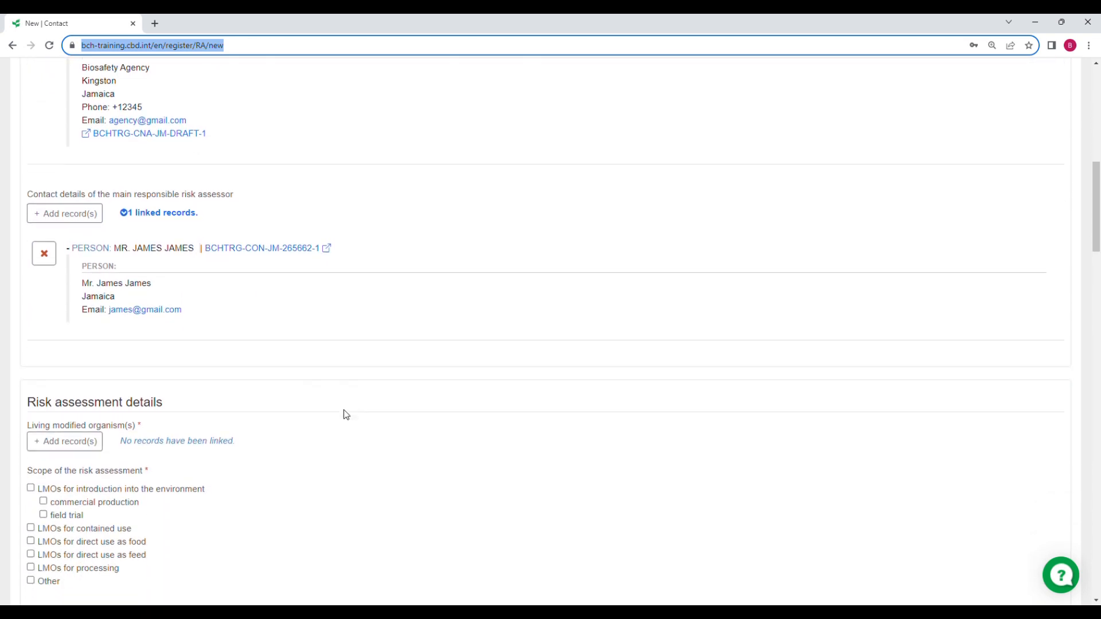
scroll(346, 415, down, 2)
scroll(346, 415, down, 5)
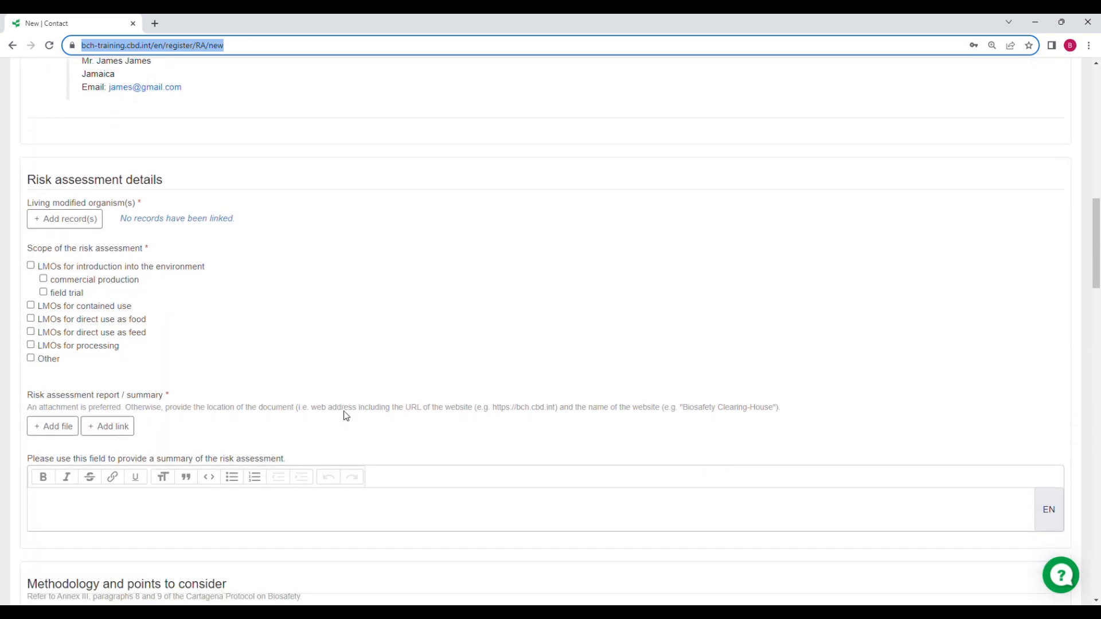
scroll(349, 417, up, 2)
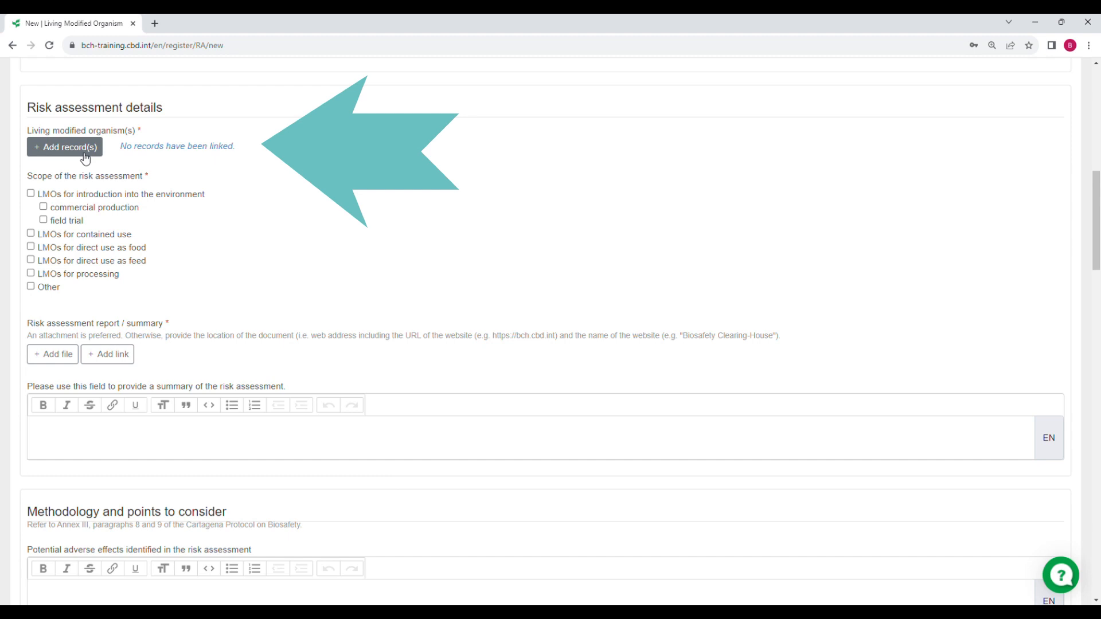
Open the LMO records list, toggle Giant Potato, then open and close a new LMO form unsaved
click(68, 156)
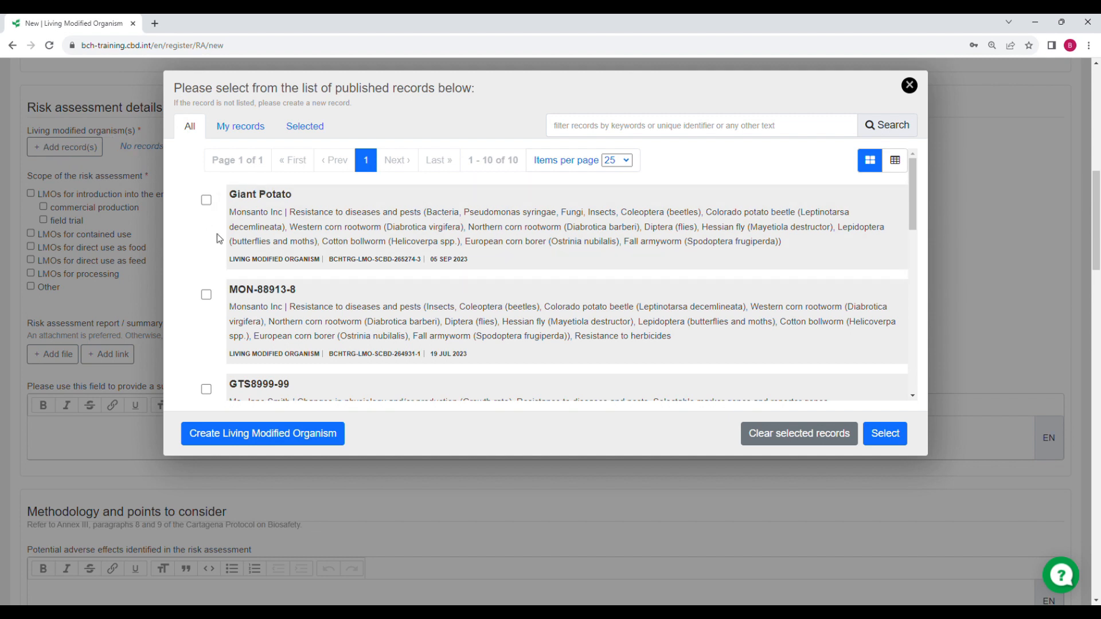
click(207, 200)
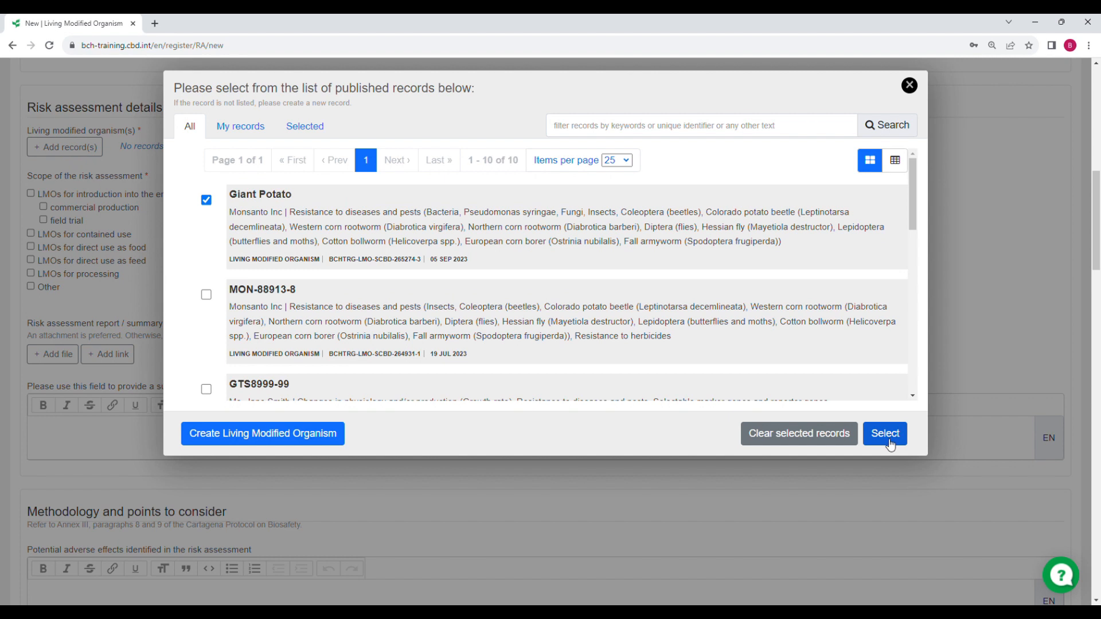
click(206, 199)
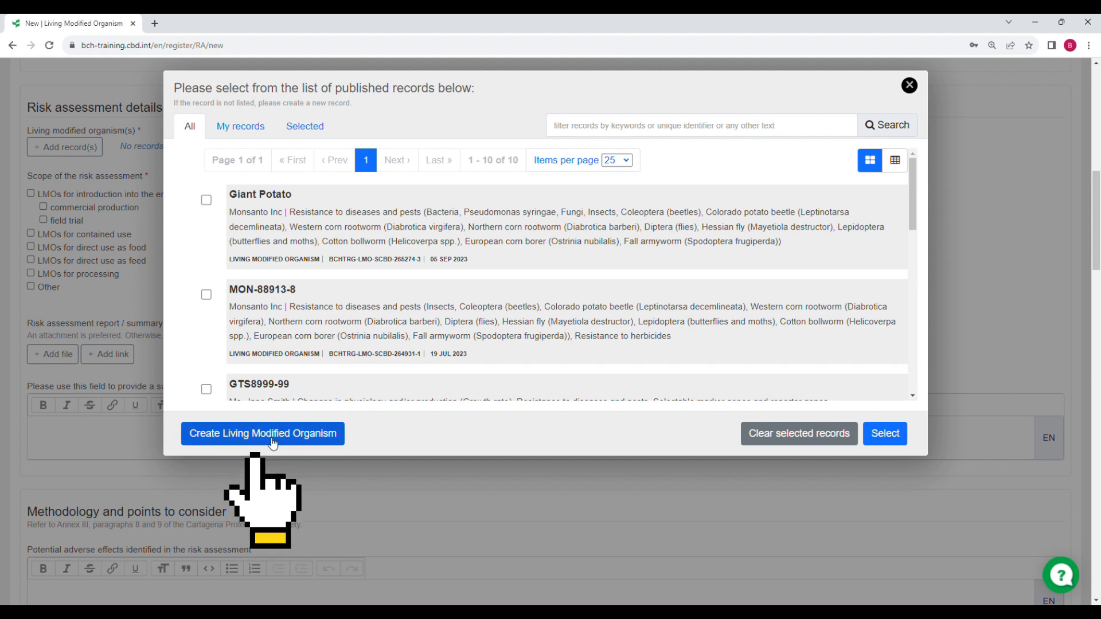
click(262, 441)
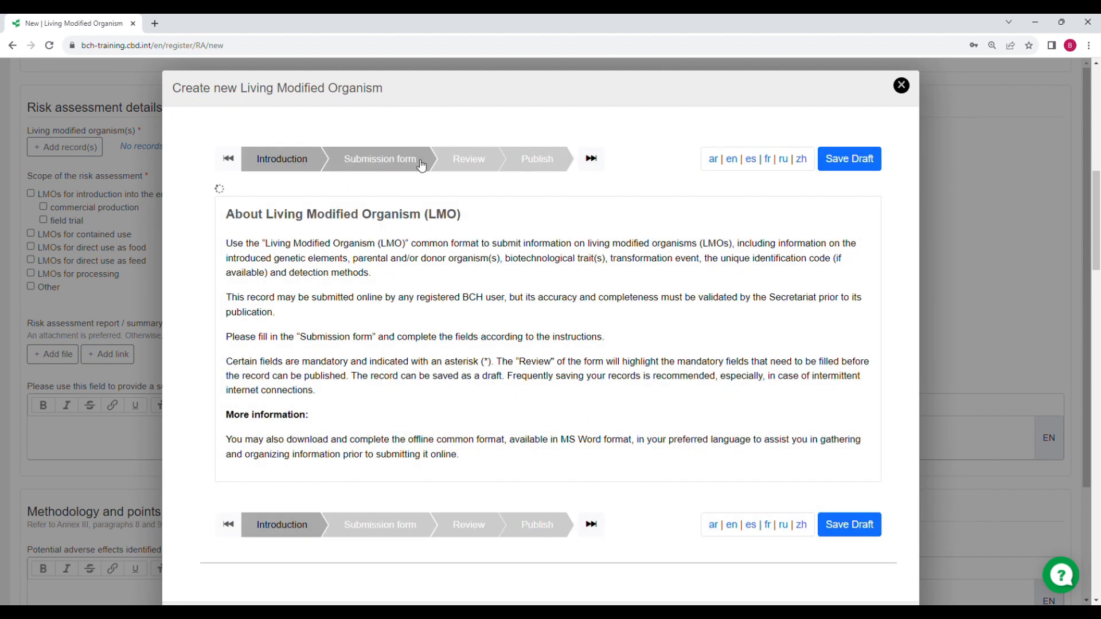
click(420, 166)
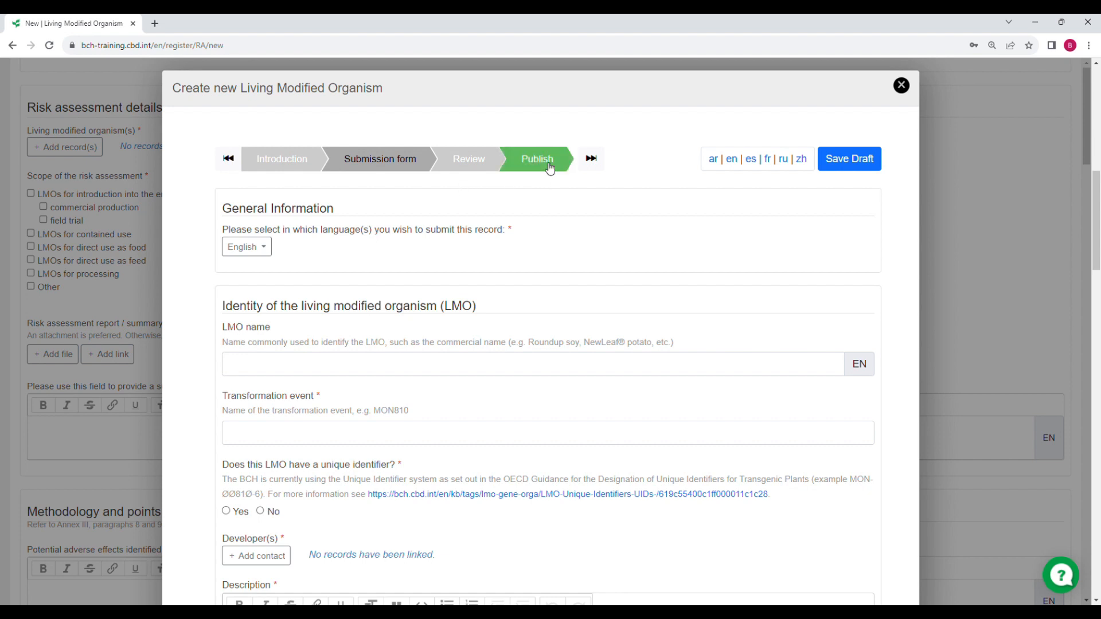
click(901, 86)
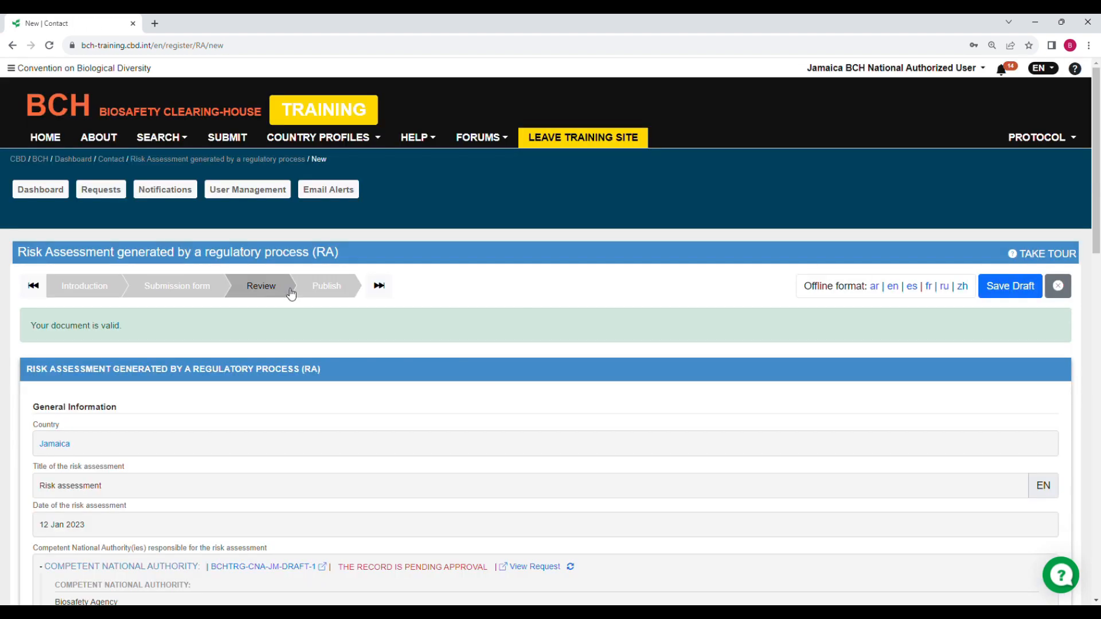
Check the linked records on the Review page, then advance the risk assessment to Publish
scroll(308, 348, down, 2)
scroll(310, 352, down, 3)
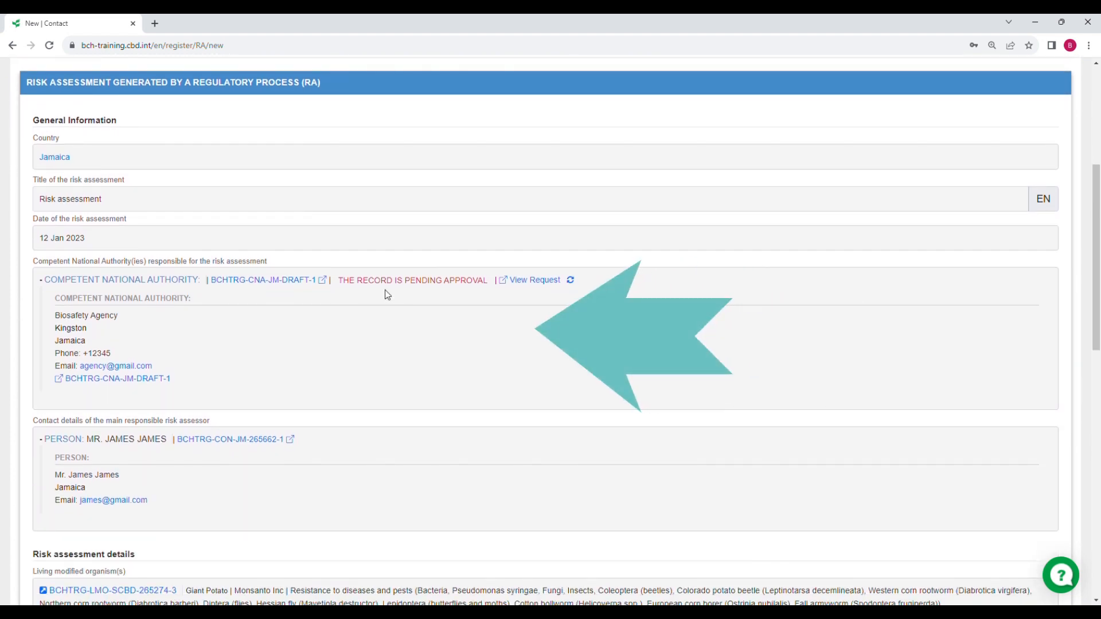
scroll(386, 294, down, 1)
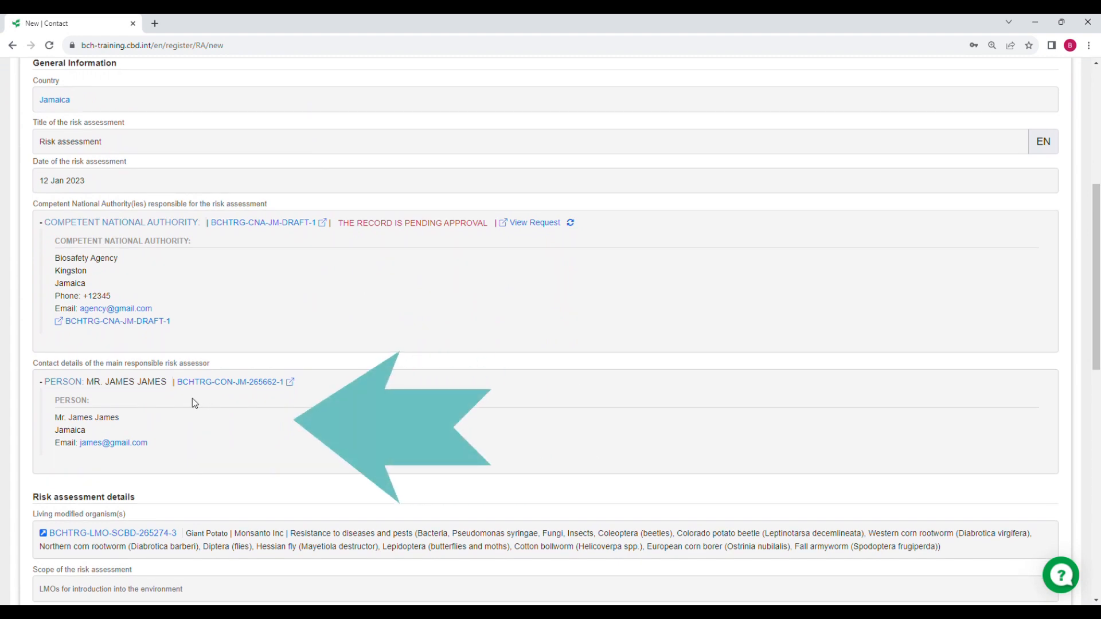
scroll(195, 403, up, 6)
click(353, 291)
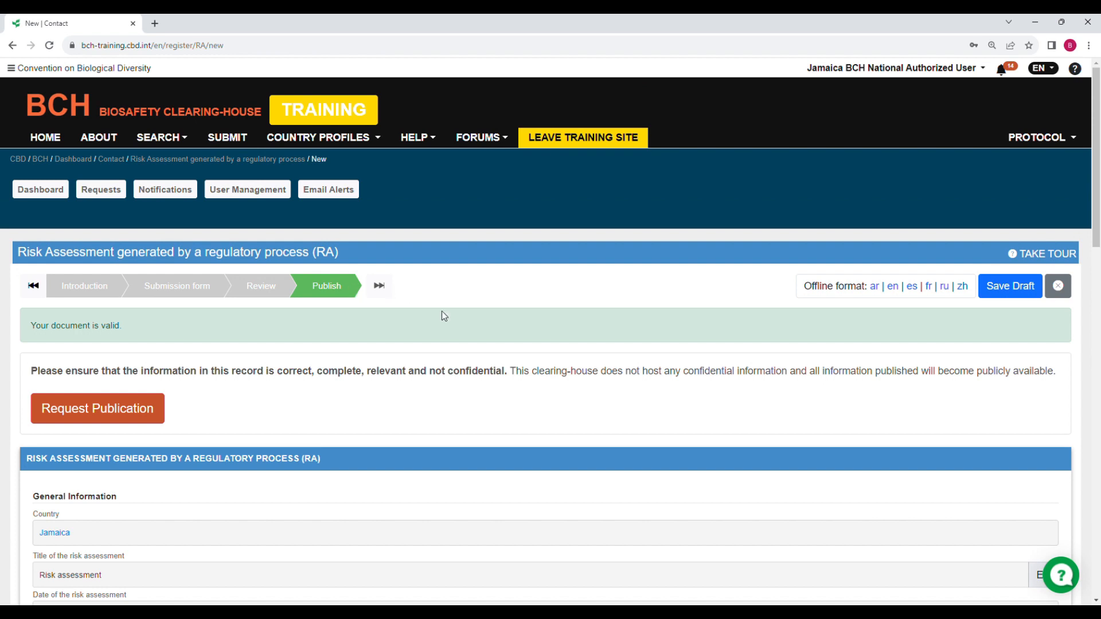
Send a publication request for the risk assessment with no accompanying message
click(117, 423)
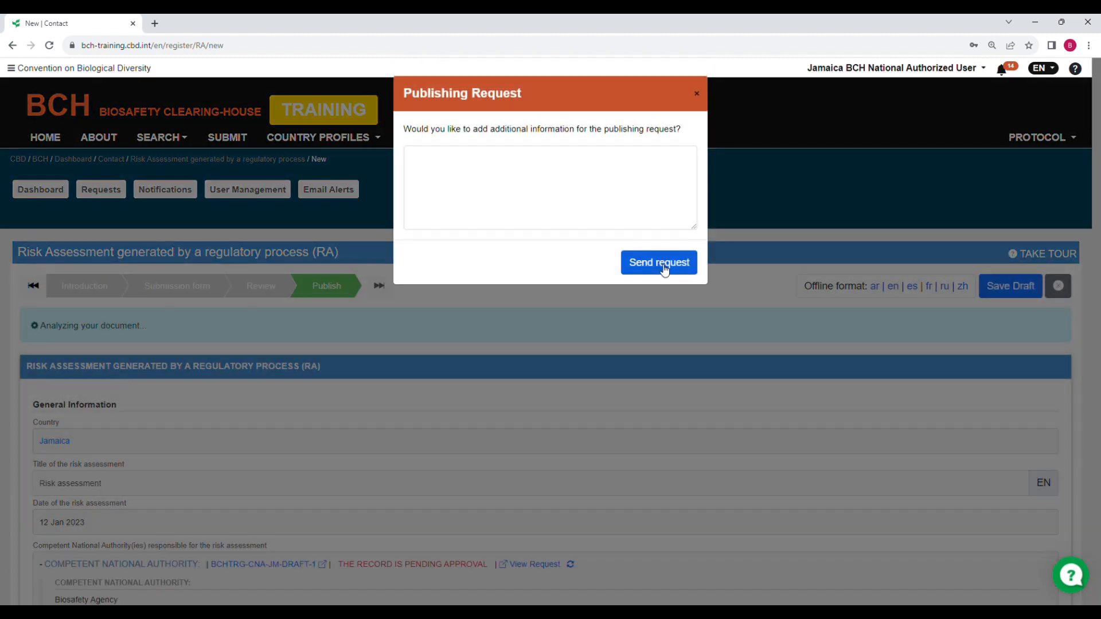
click(657, 266)
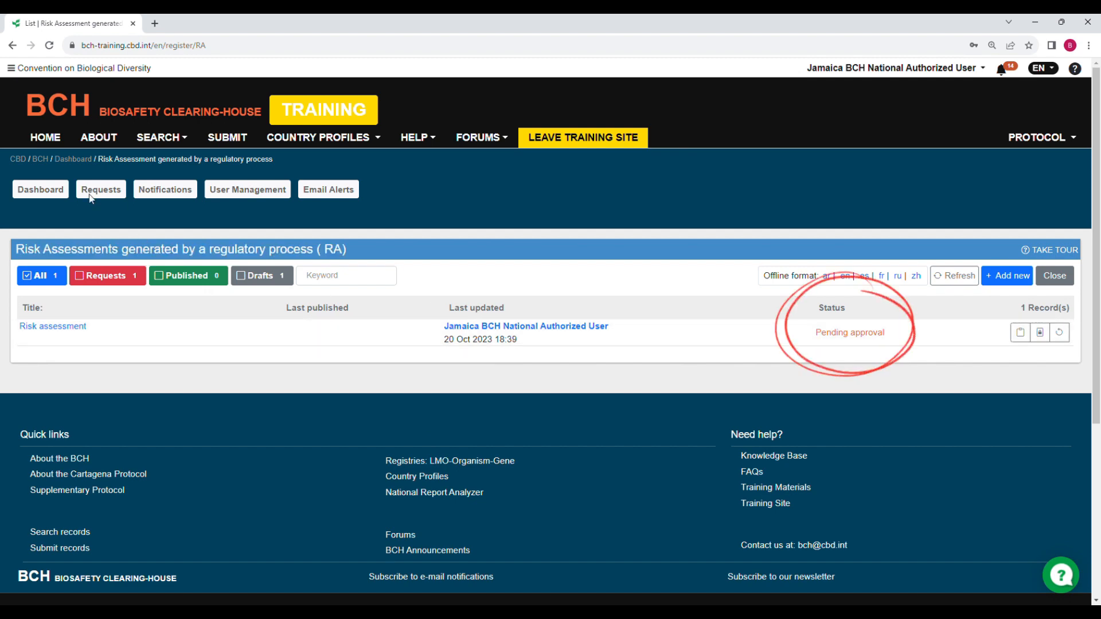
Open the dashboard showing the Risk assessment and Biosafety Agency pending requests
click(36, 192)
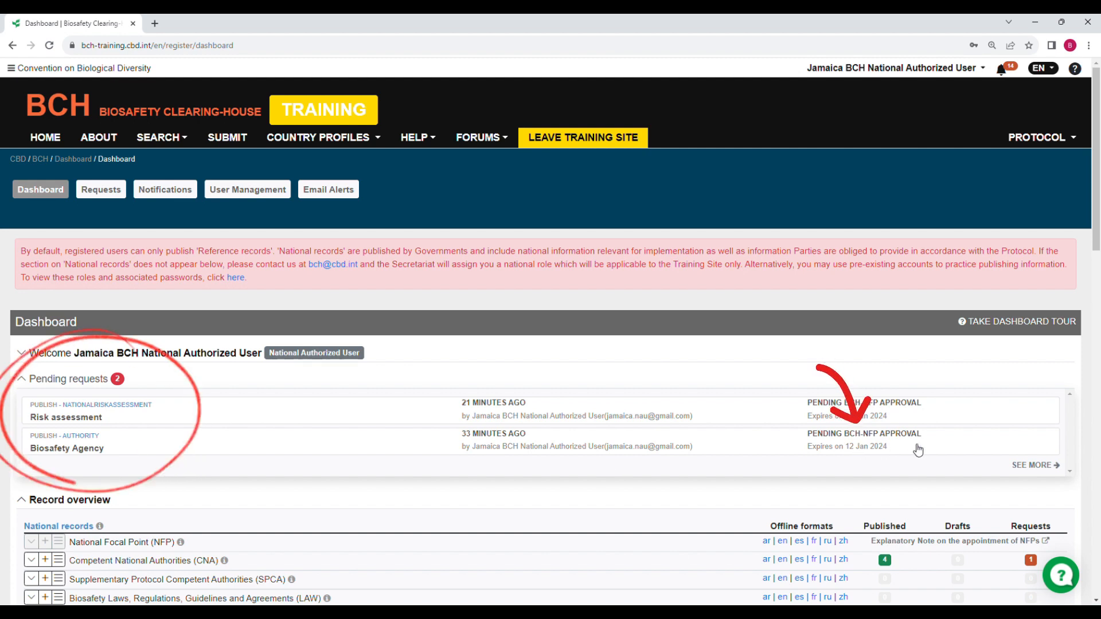
Open the pending requests on the Competent National Authorities (CNA) row of Record overview
scroll(917, 456, down, 6)
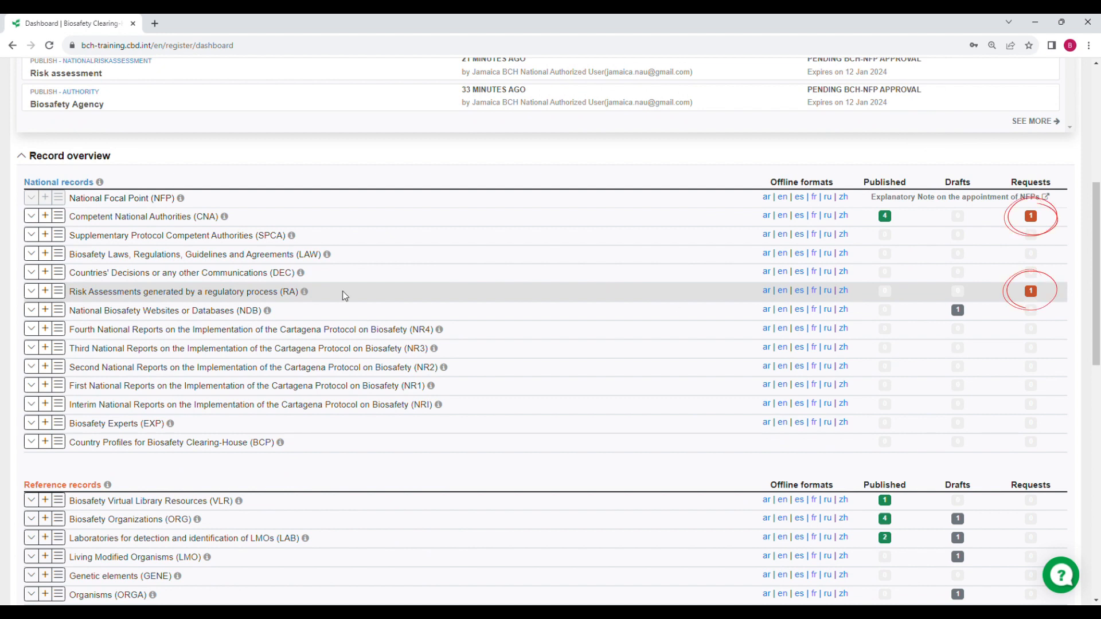
click(1031, 217)
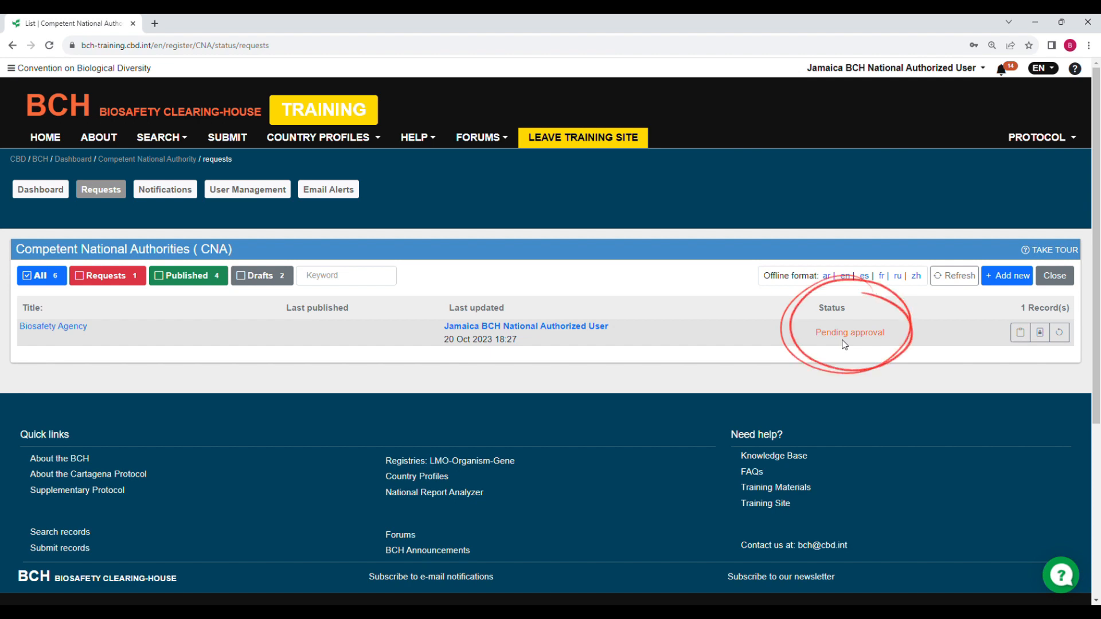
Confirm the new contact appears under Contacts (CON) Published, then return to the dashboard
click(40, 190)
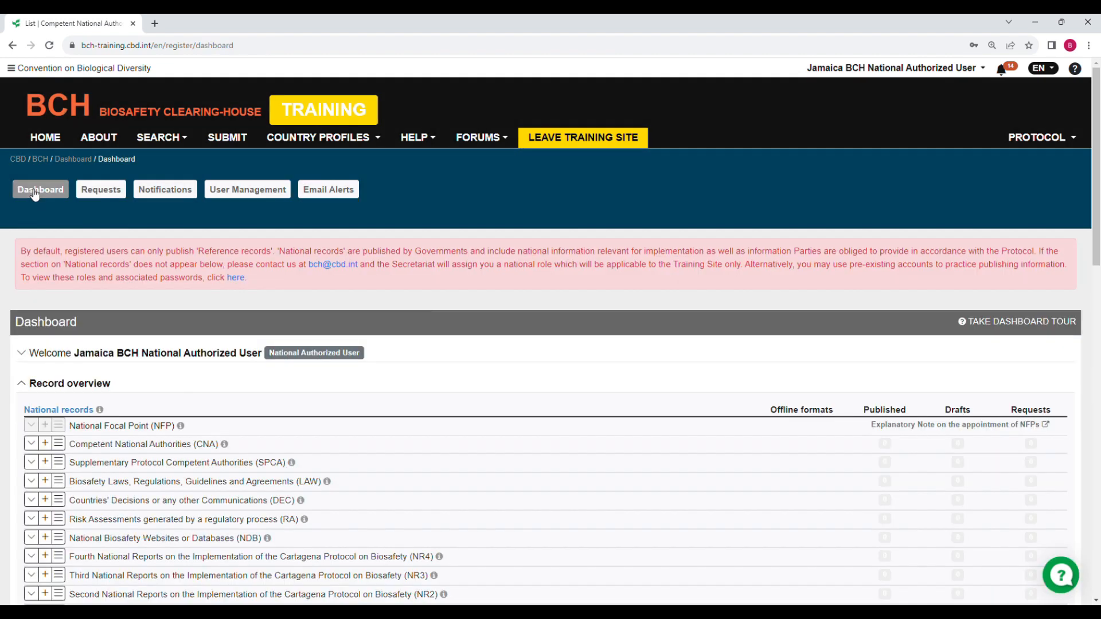
scroll(518, 308, down, 10)
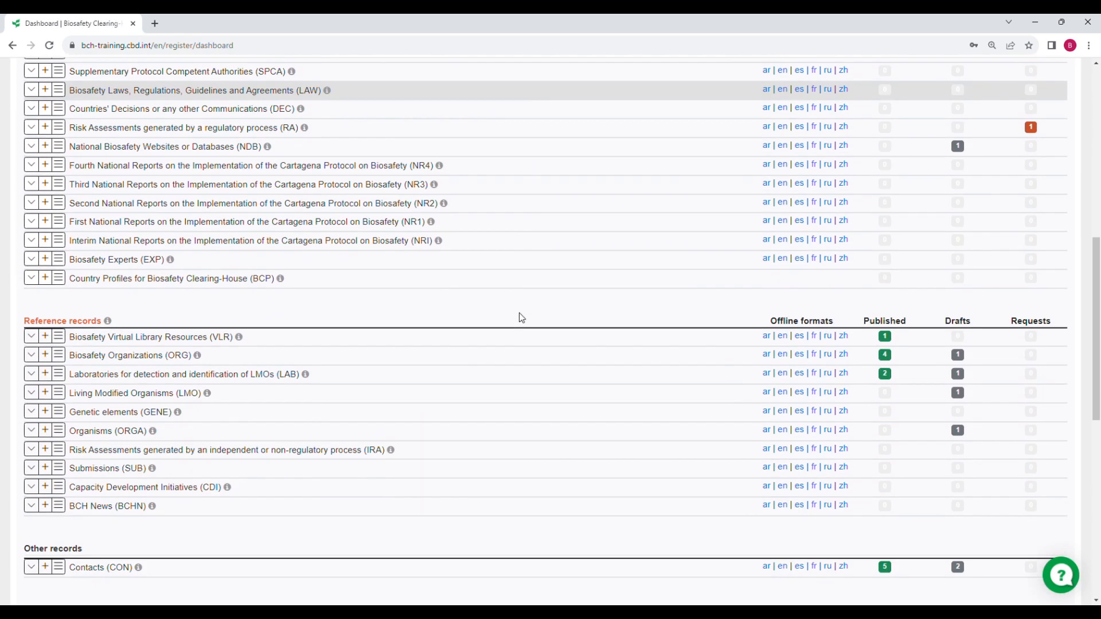
scroll(521, 317, down, 1)
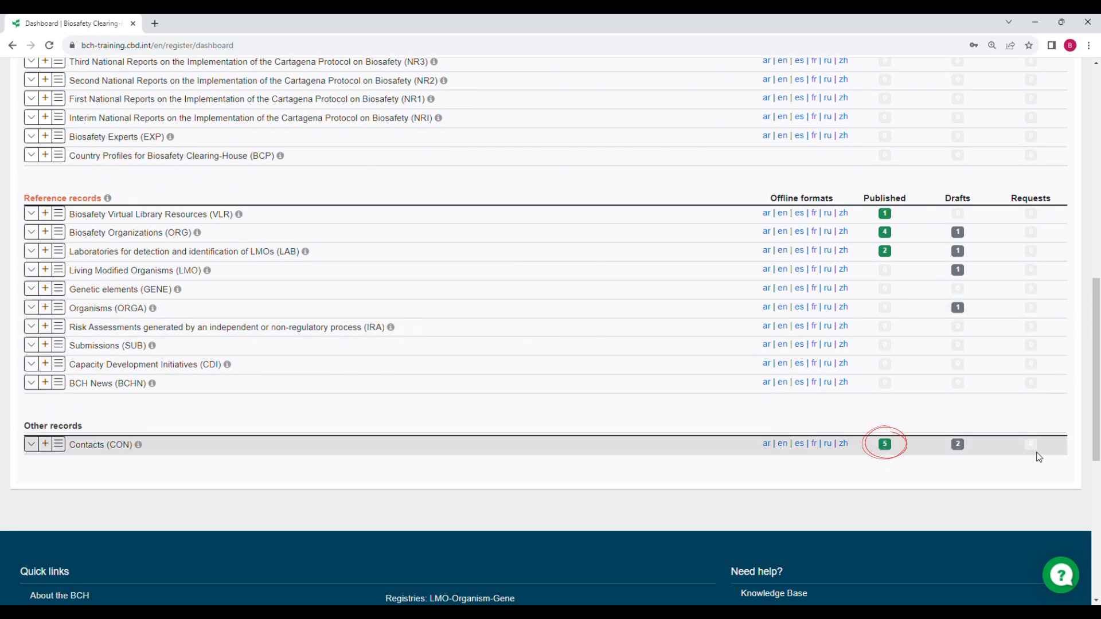
click(886, 447)
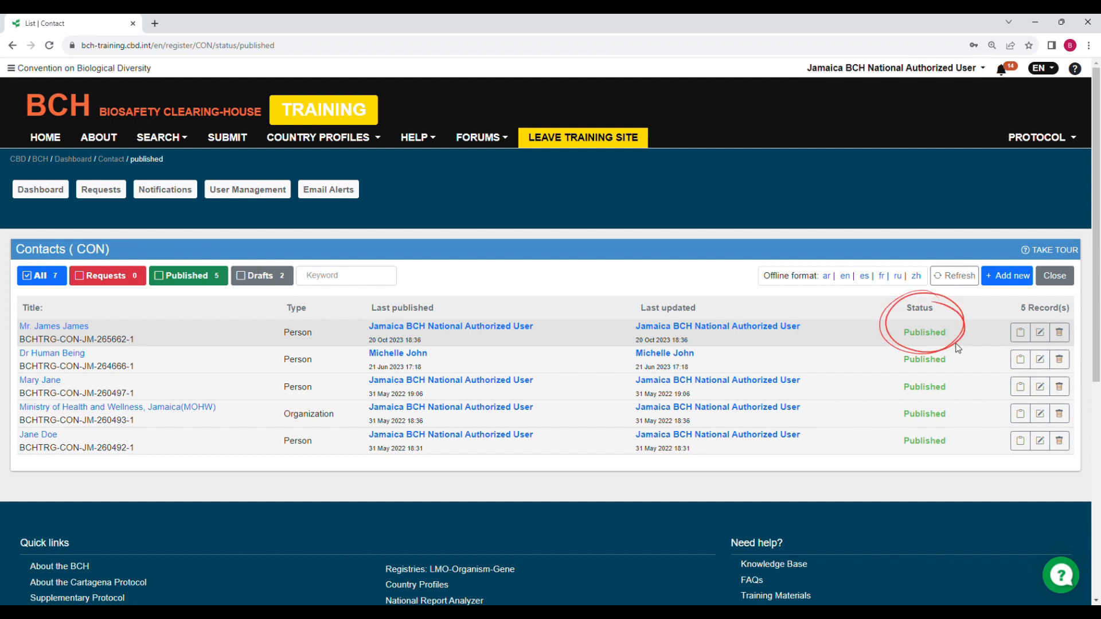
click(42, 194)
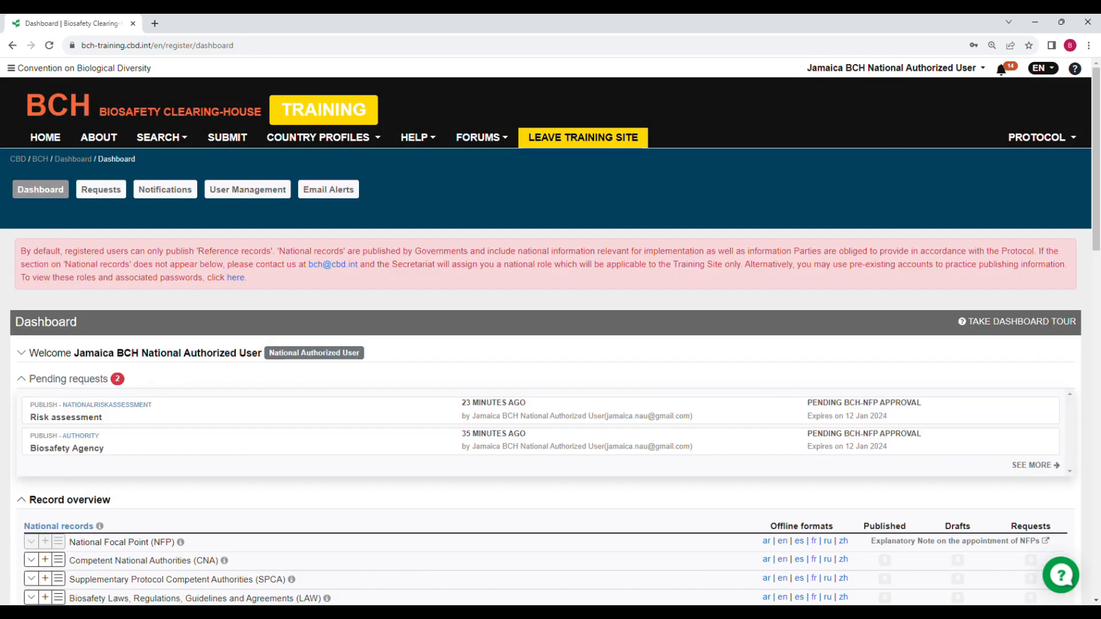